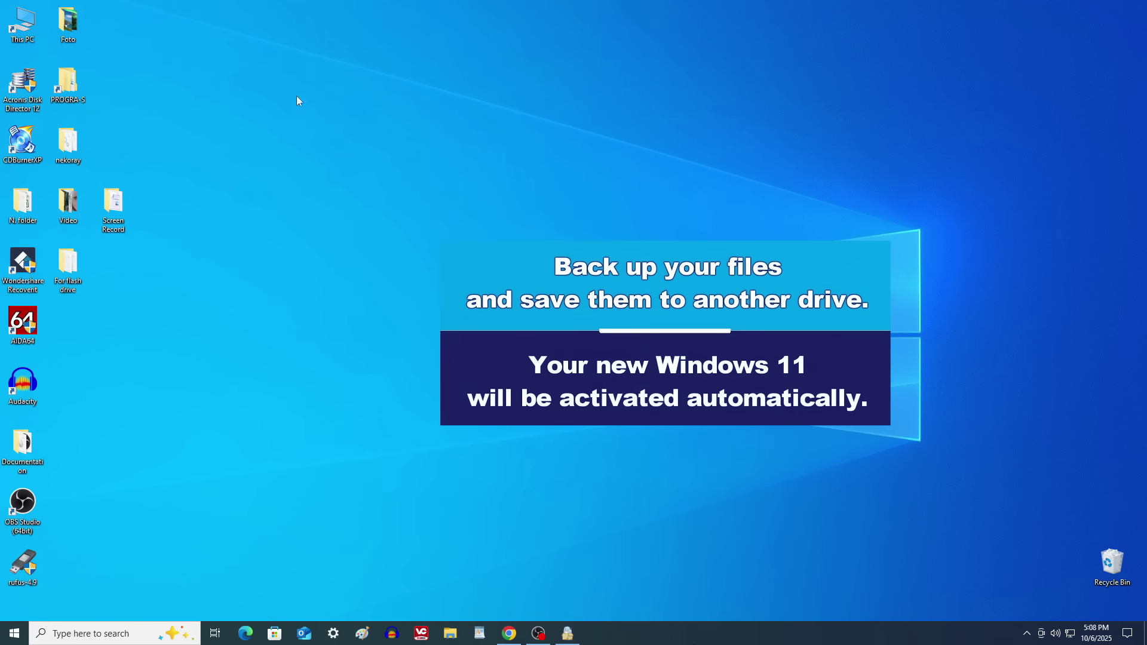
drag(217, 11, 1, 608)
click(118, 583)
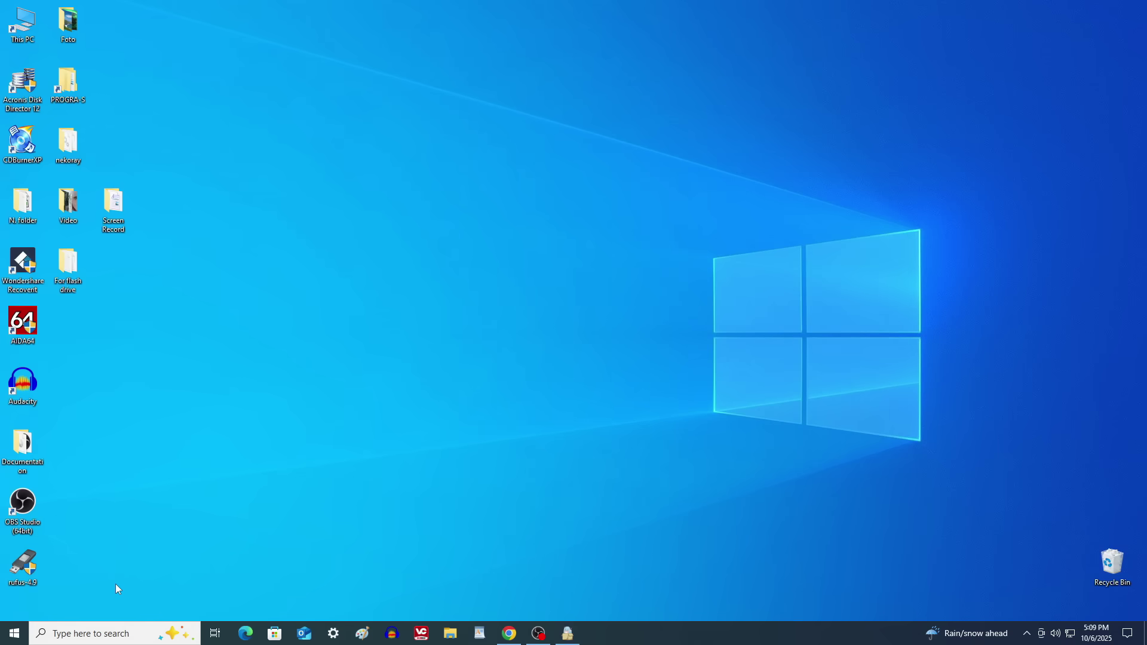
- Open the About page in the System settings to check the PC's Windows edition and specifications
click(14, 634)
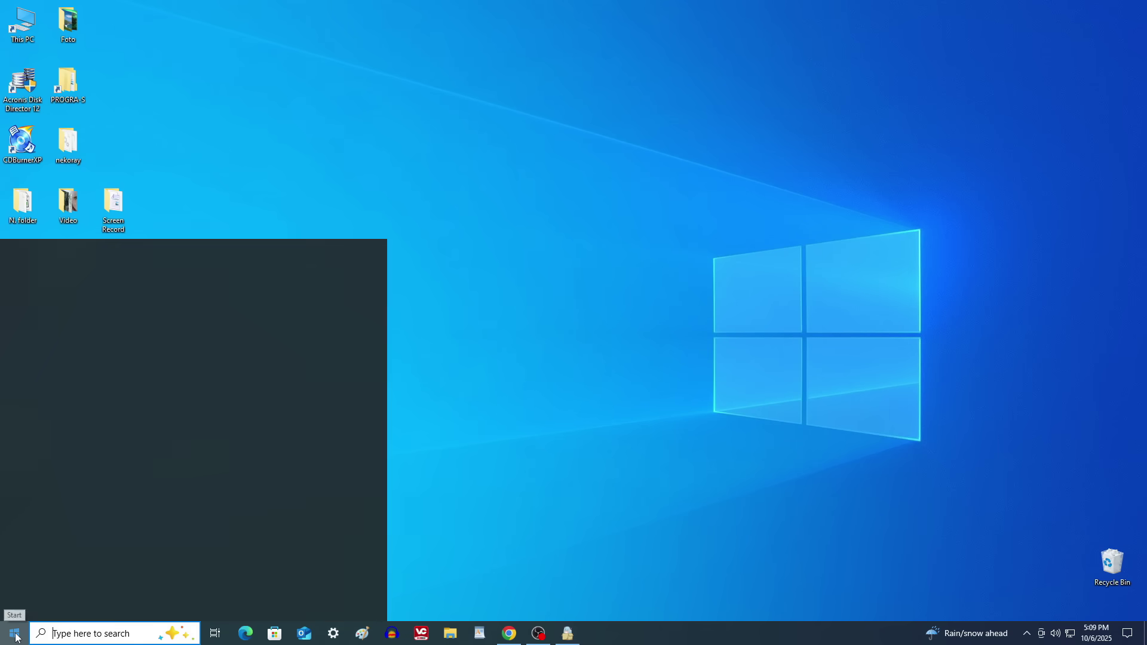
mouse_move(20, 583)
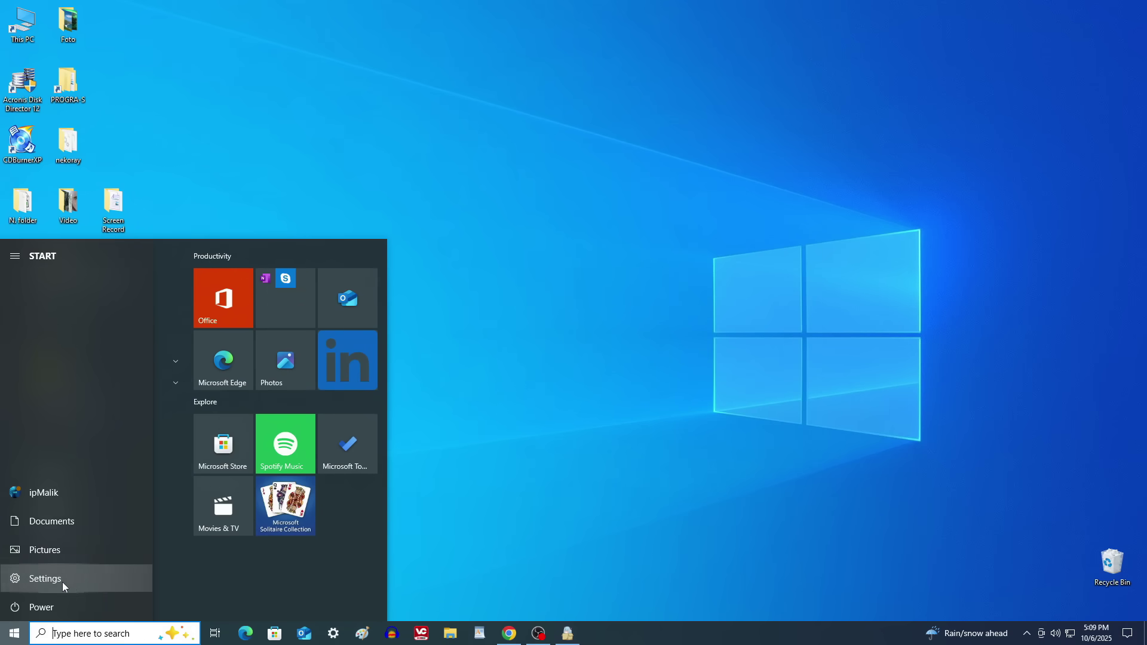
click(115, 582)
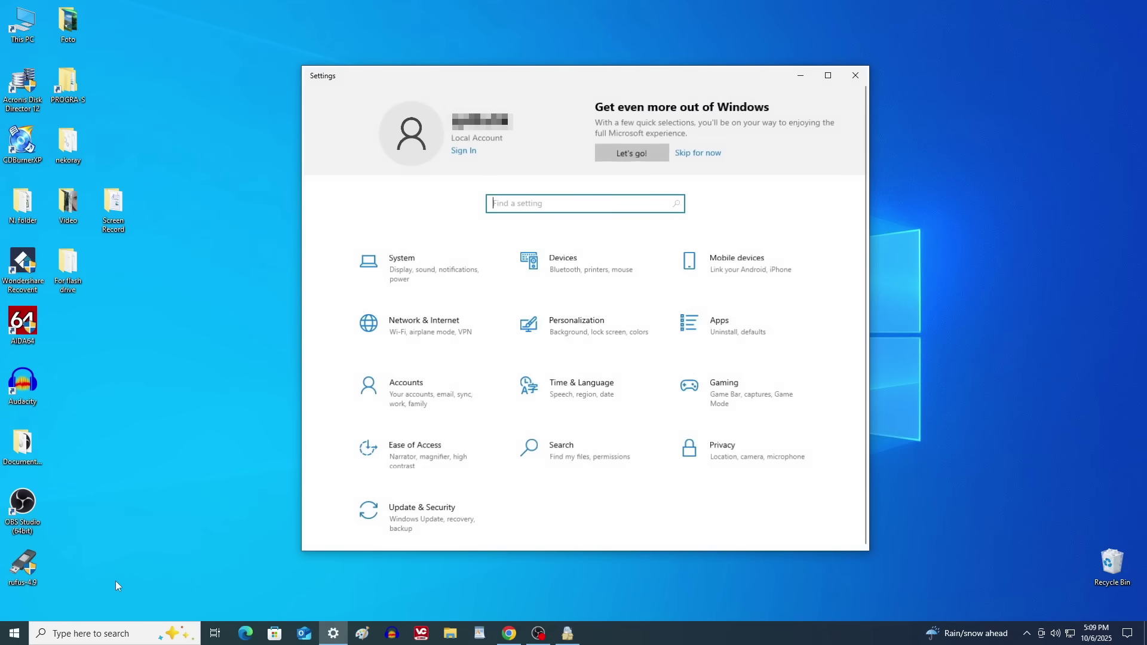
click(406, 263)
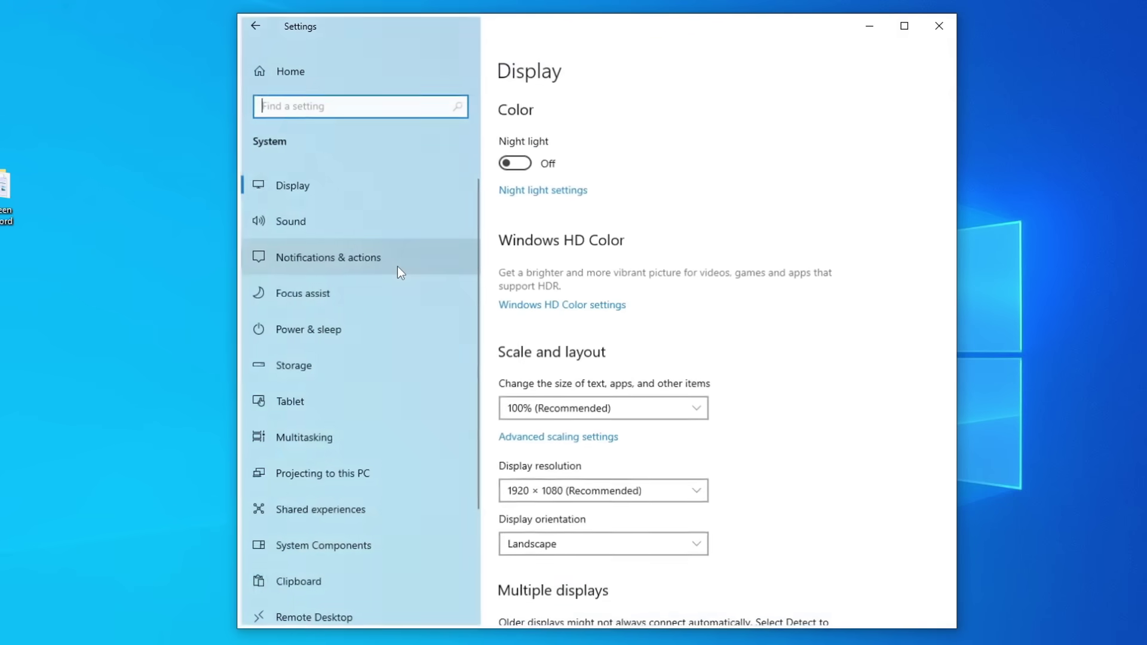
scroll(398, 426, down, 3)
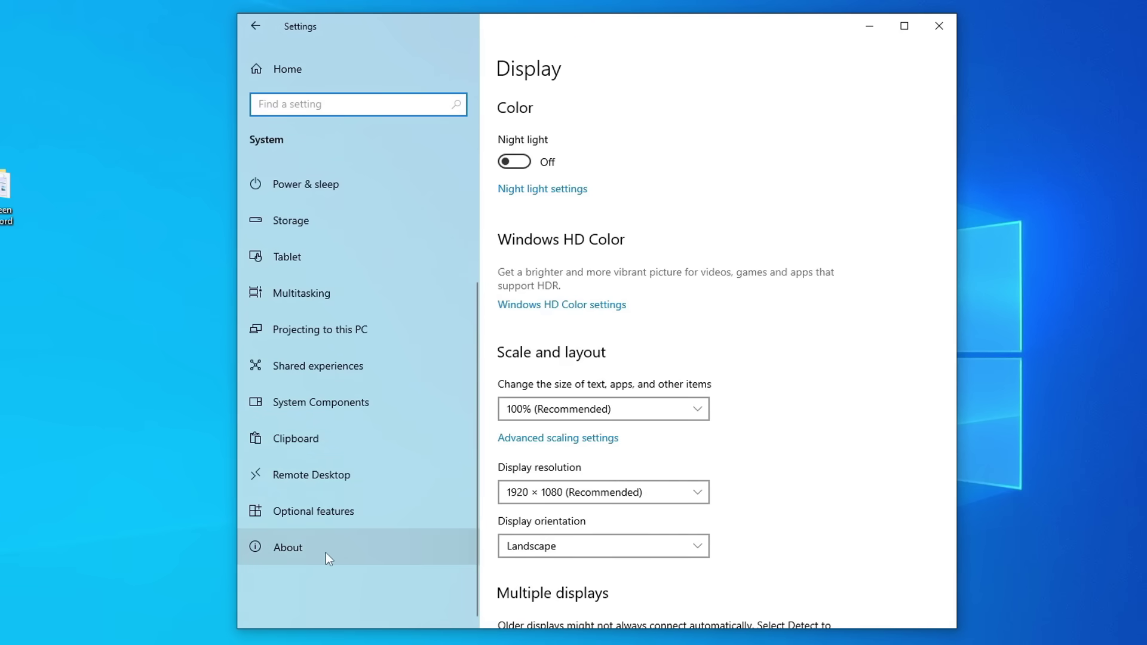
click(366, 552)
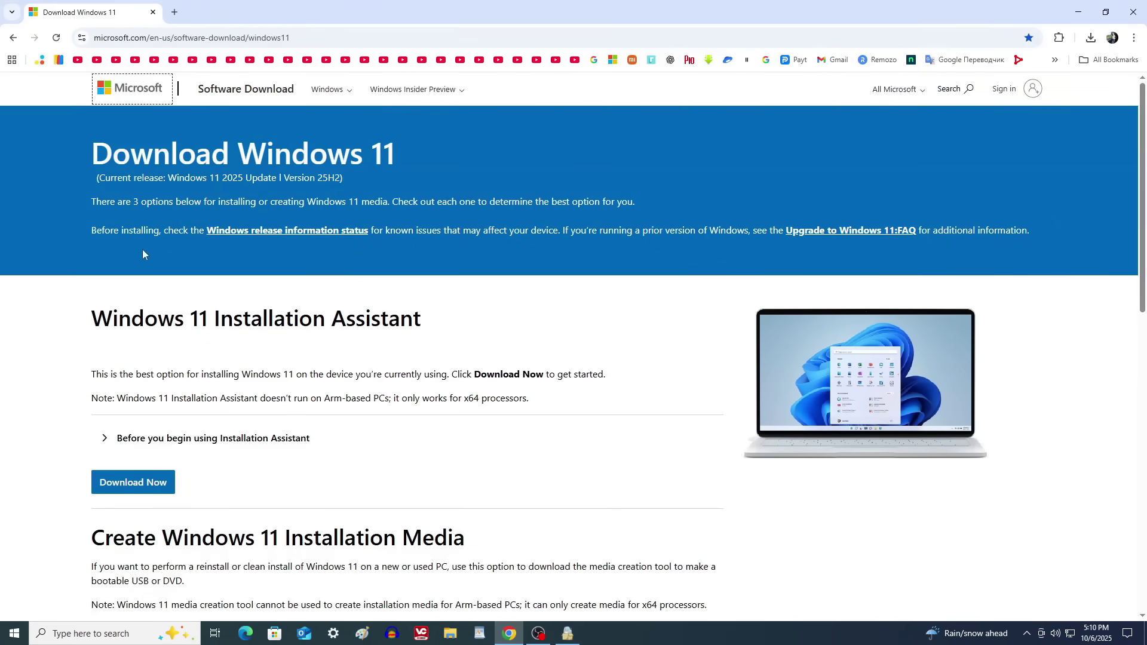
- Download the Windows 11 media creation tool from Microsoft's Download Windows 11 page and close the browser
scroll(57, 342, down, 7)
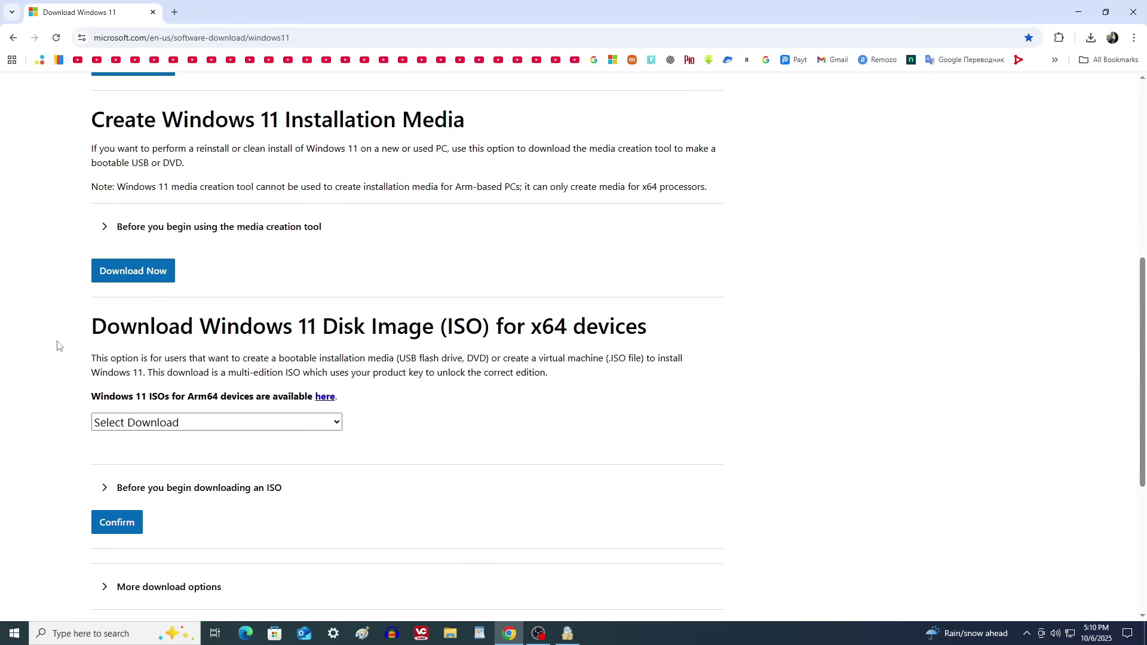
click(146, 283)
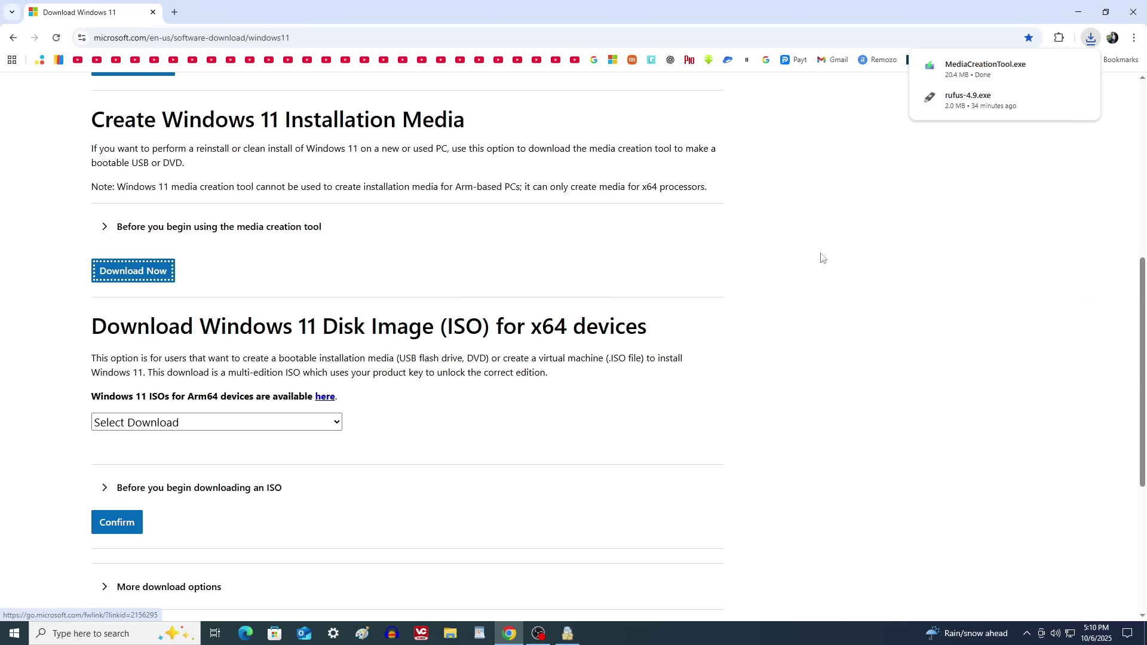
click(1134, 12)
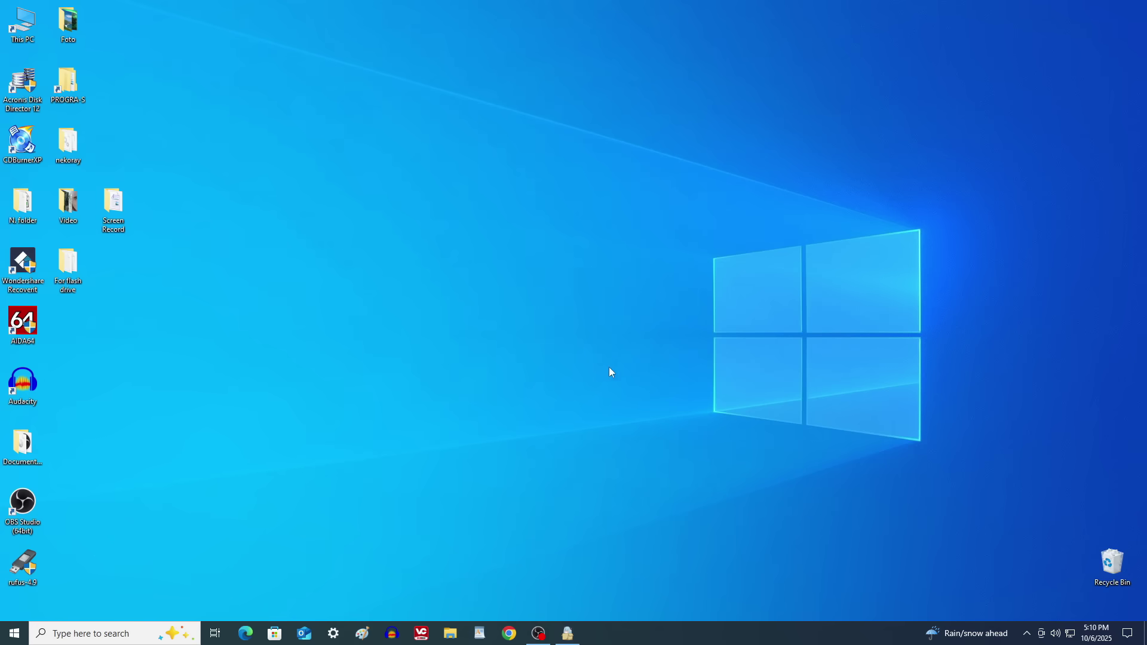
- Run mediacreationtool from the Downloads folder and close the folder window
click(451, 633)
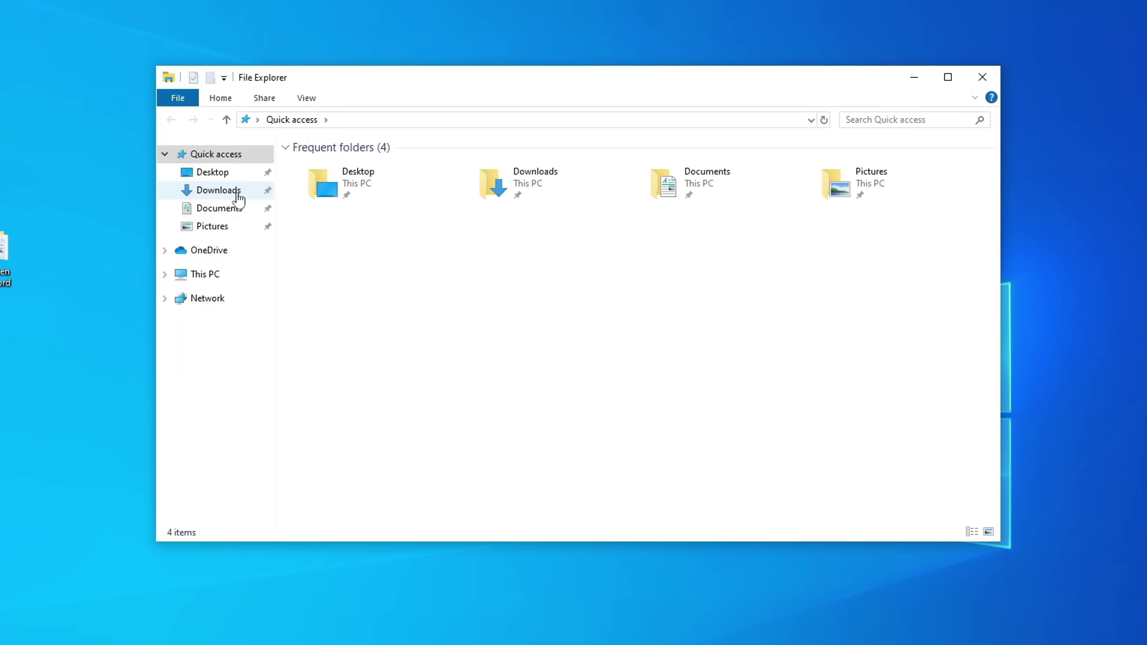
click(236, 190)
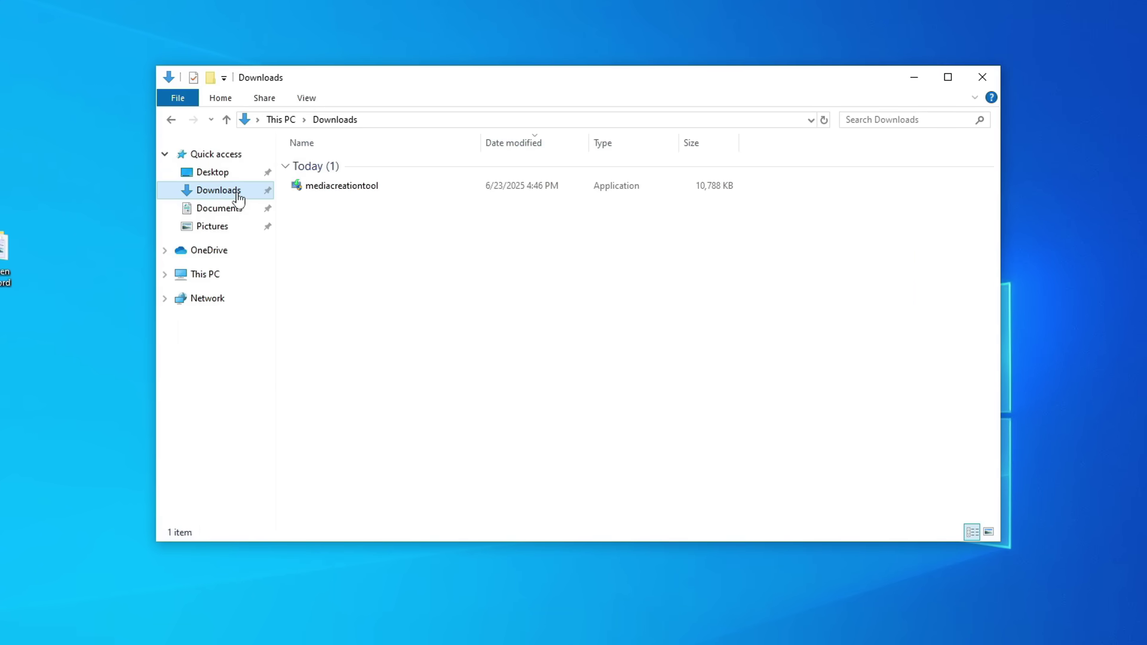
double_click(340, 186)
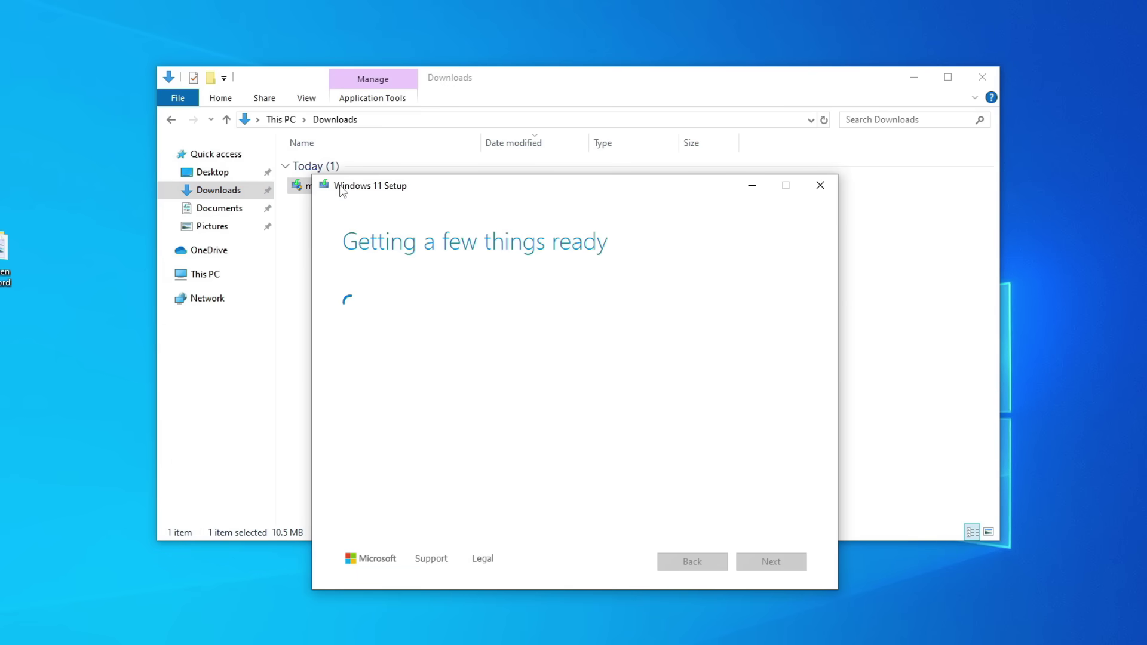
click(983, 79)
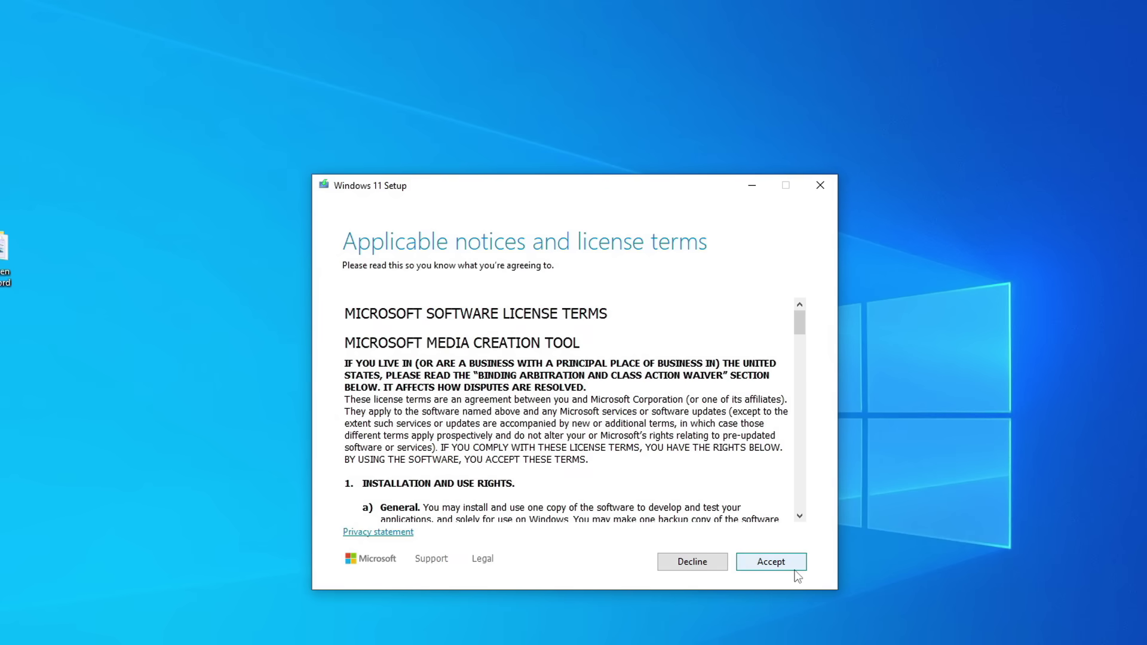
- Accept the license terms and turn off the recommended options, keeping English (United States) and Windows 11
click(796, 567)
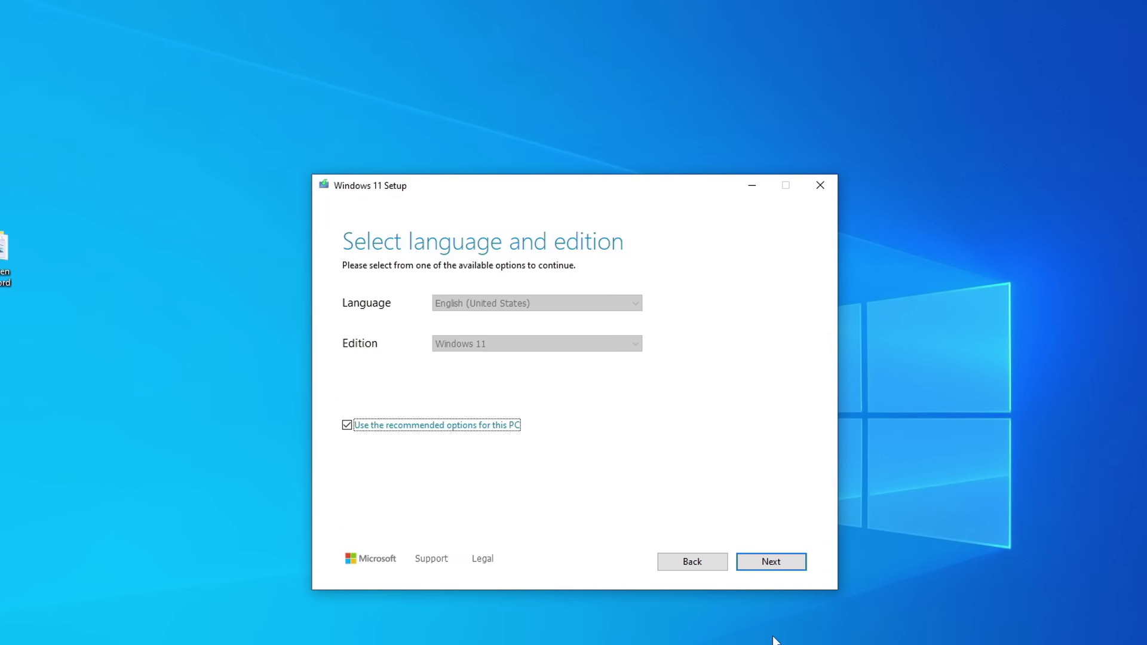
click(352, 424)
click(596, 305)
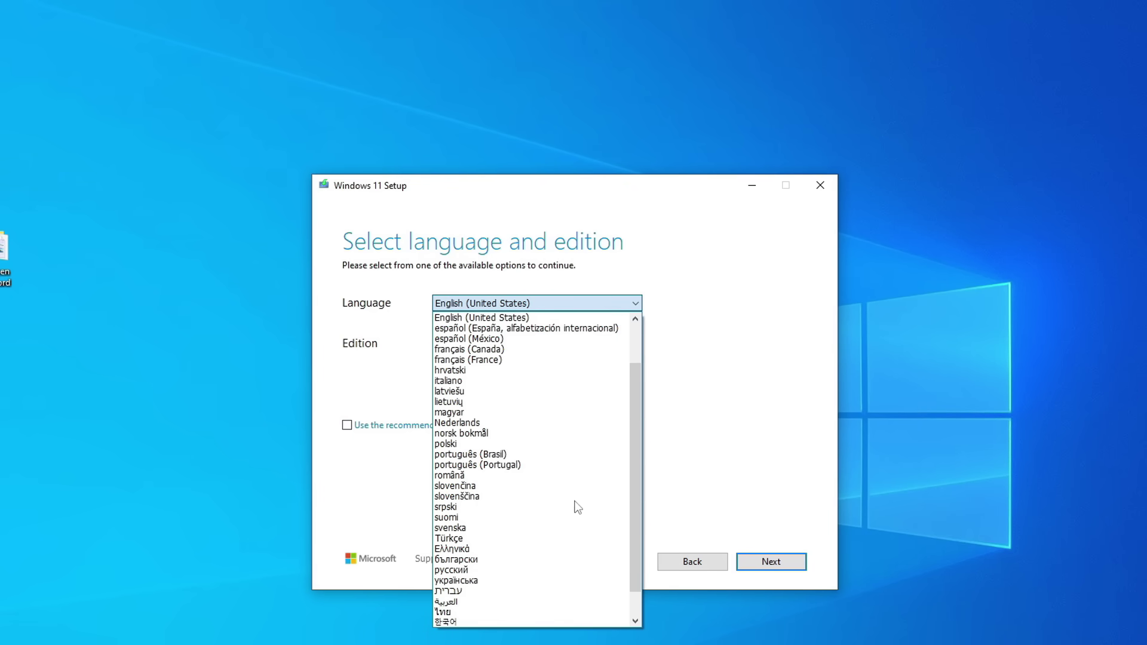
click(693, 332)
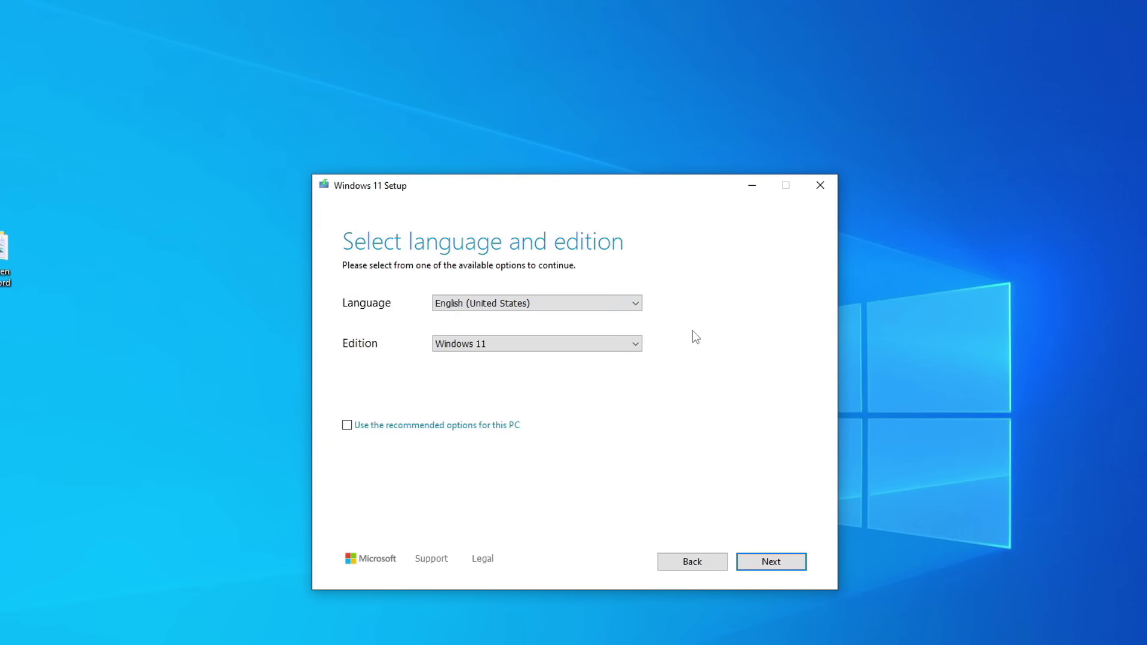
click(753, 564)
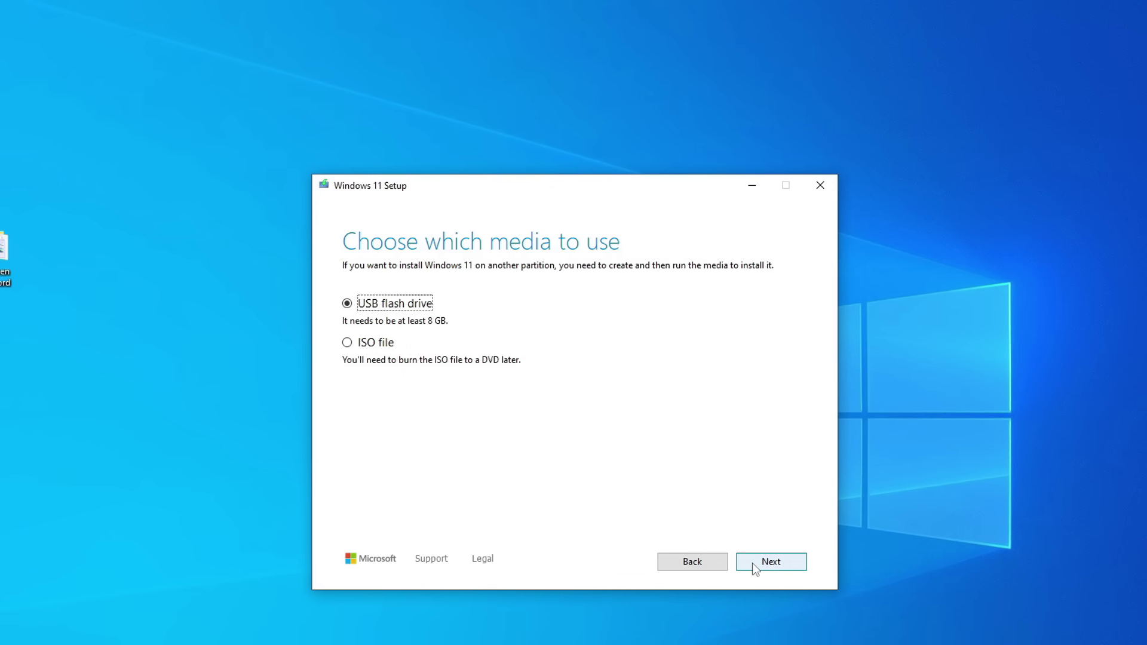
- Choose the ISO file as media, save it to the Desktop as Windows, and finish the setup tool
click(348, 342)
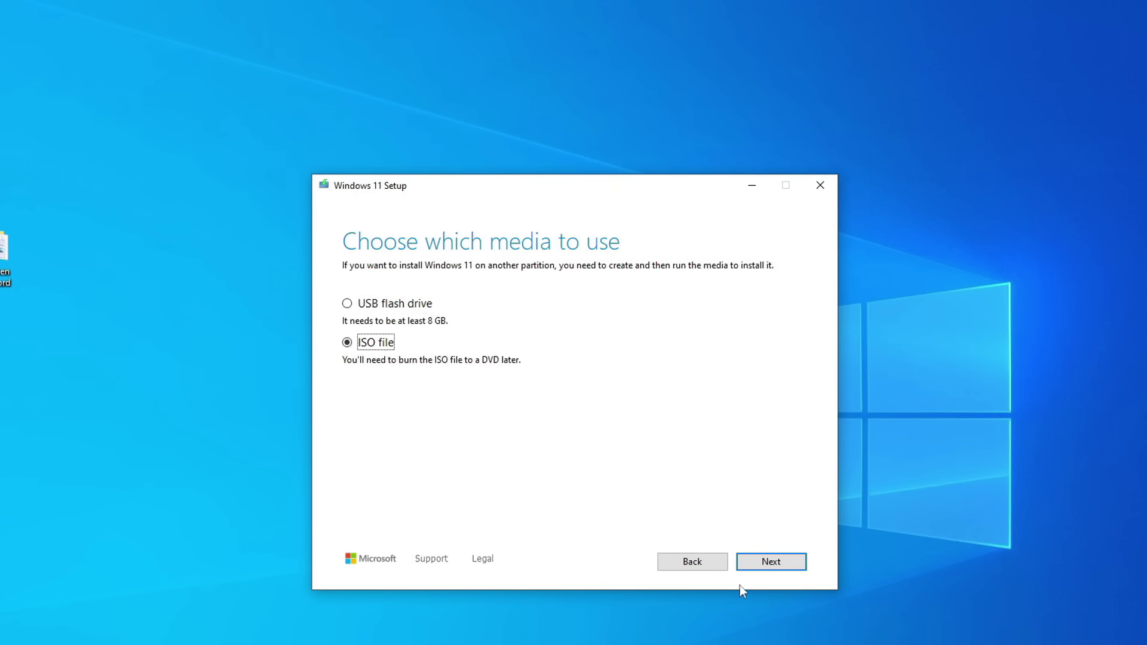
click(753, 567)
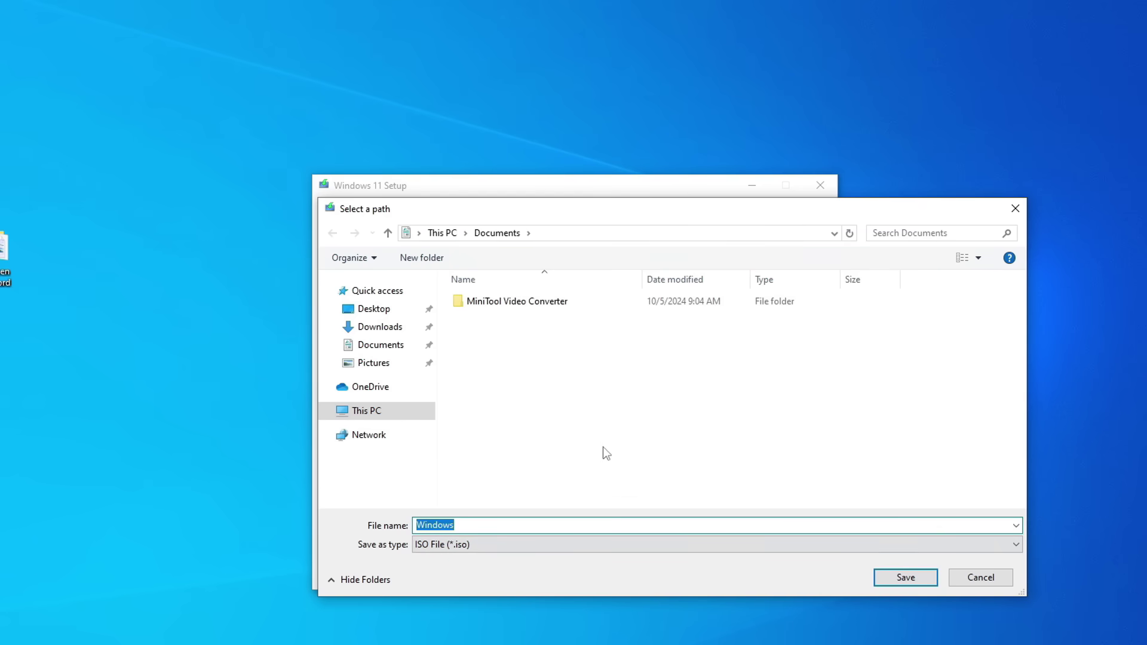
click(381, 310)
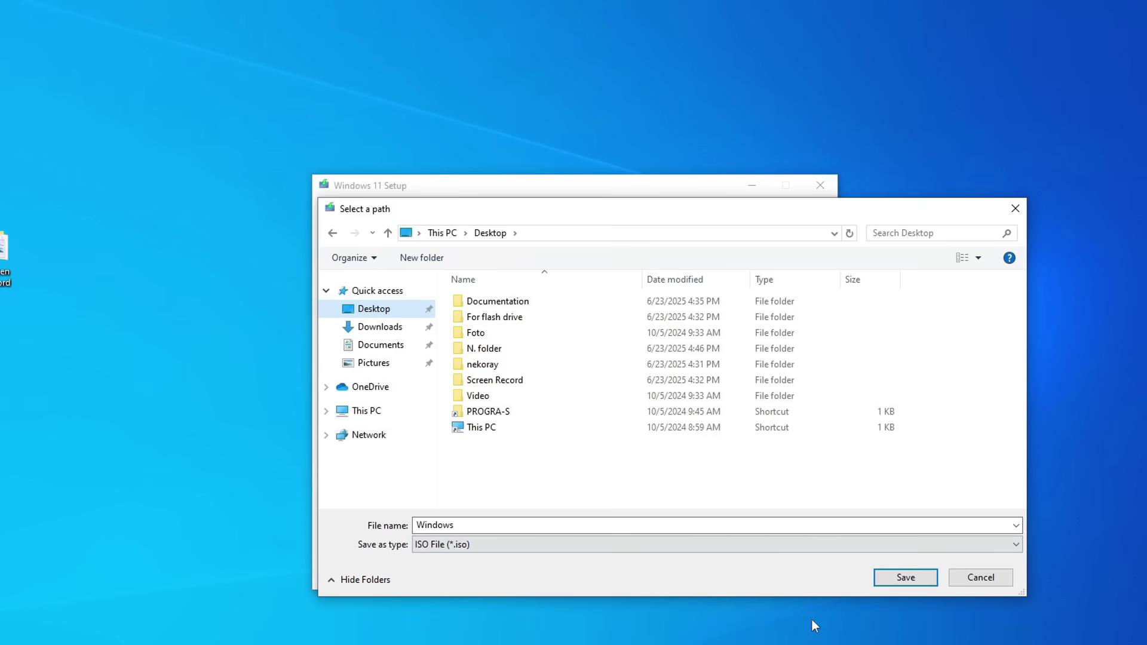
click(887, 580)
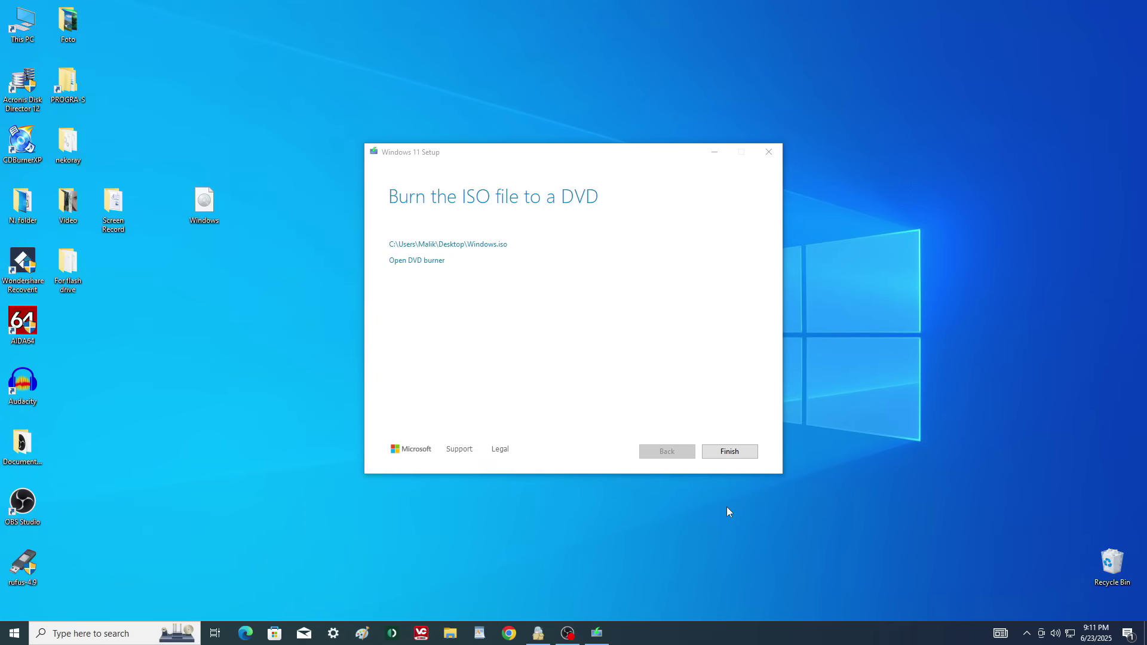
click(747, 462)
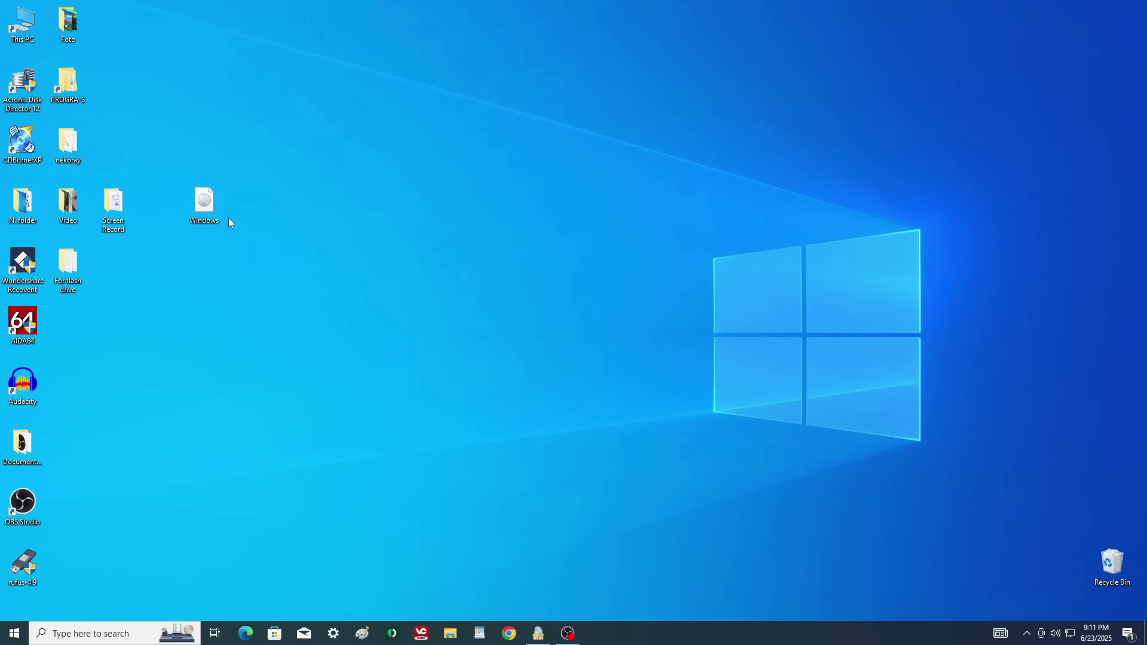
- Mount the Windows ISO from the desktop and check its drive letter in This PC
double_click(204, 209)
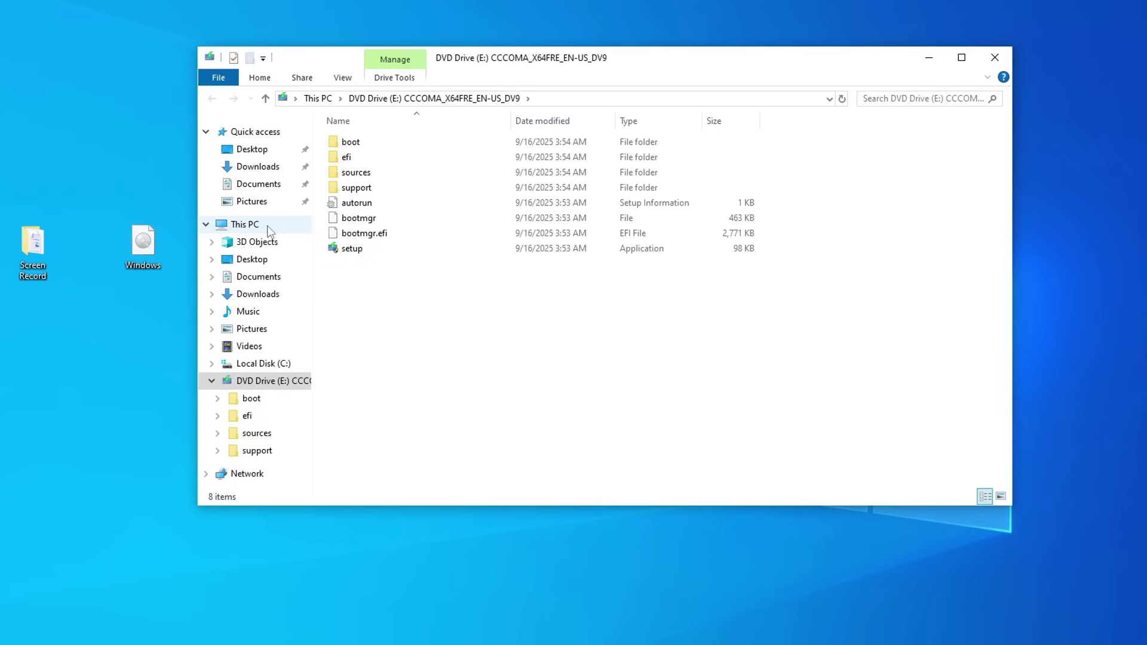
click(269, 230)
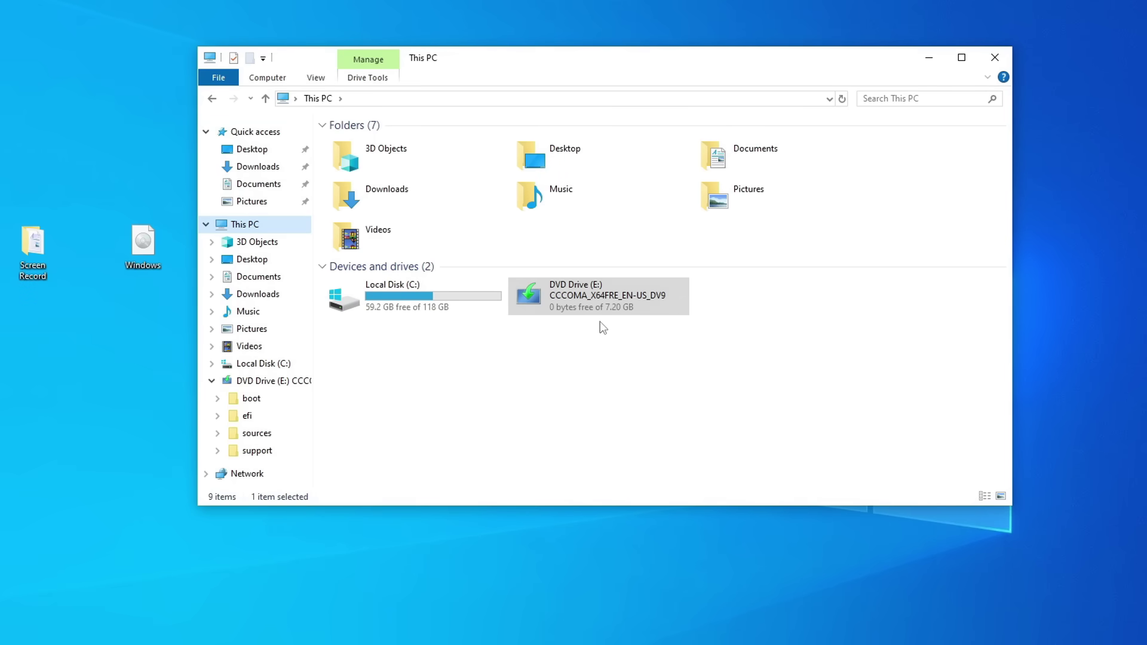
click(995, 57)
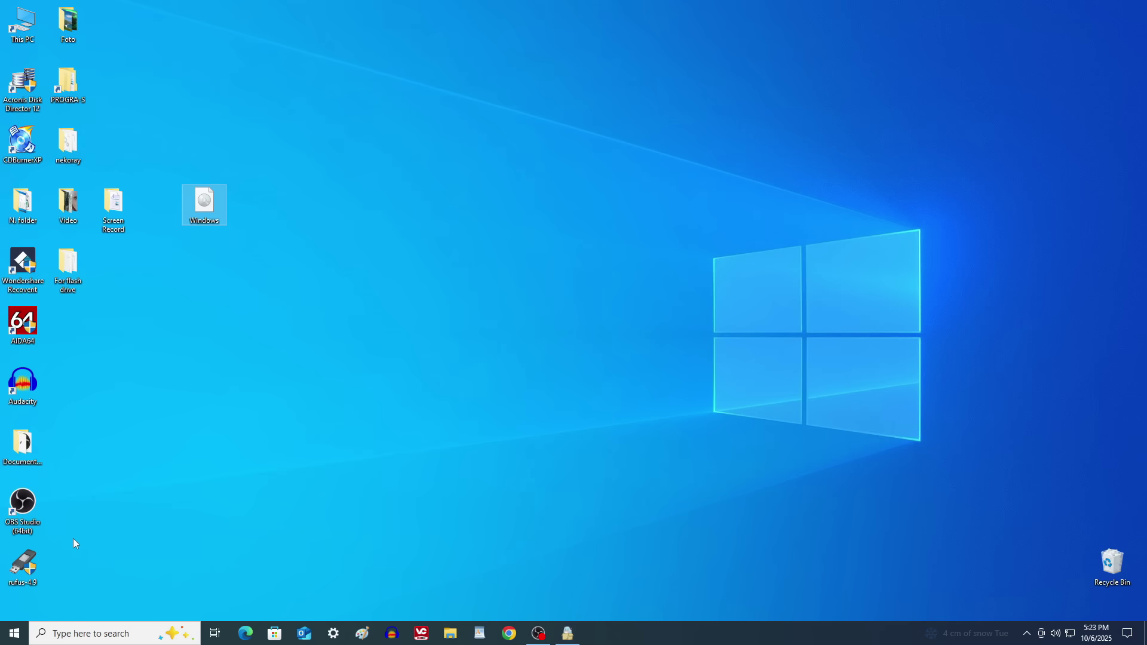
- Open Windows PowerShell as administrator and set its console font size to 20
right_click(21, 631)
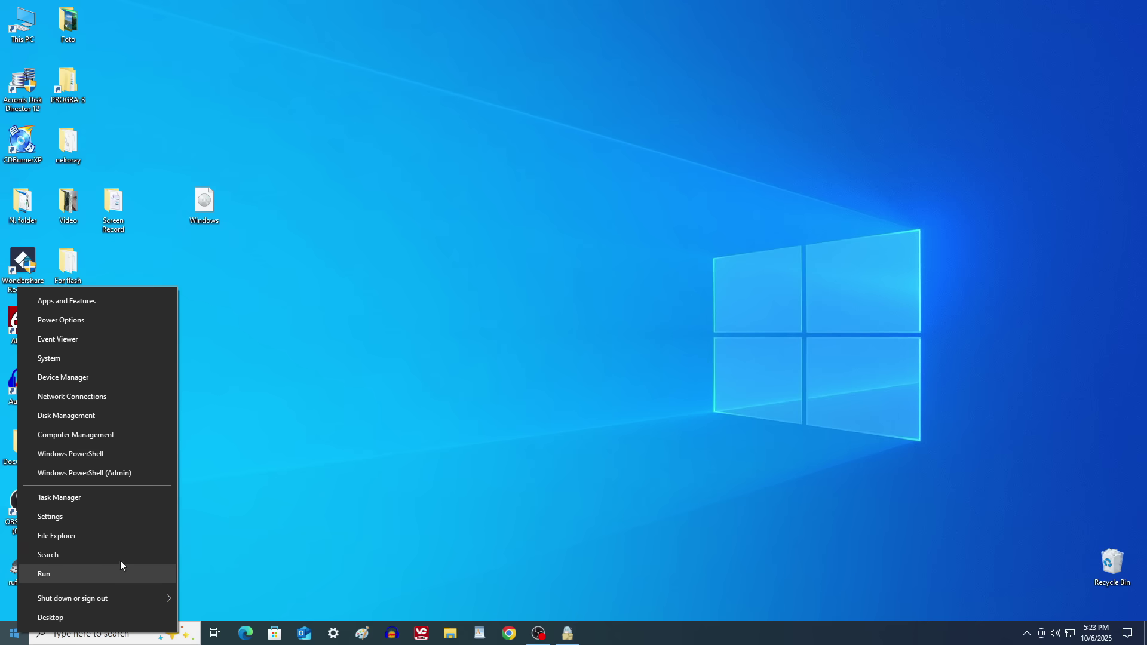
click(153, 474)
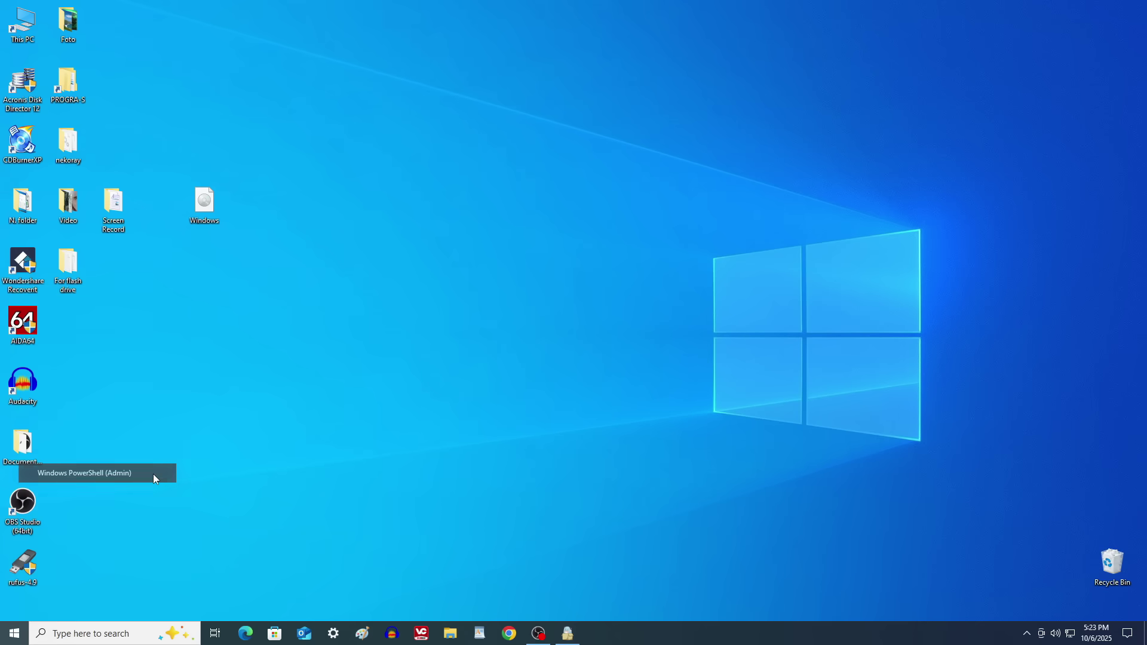
drag(325, 33, 576, 33)
right_click(576, 33)
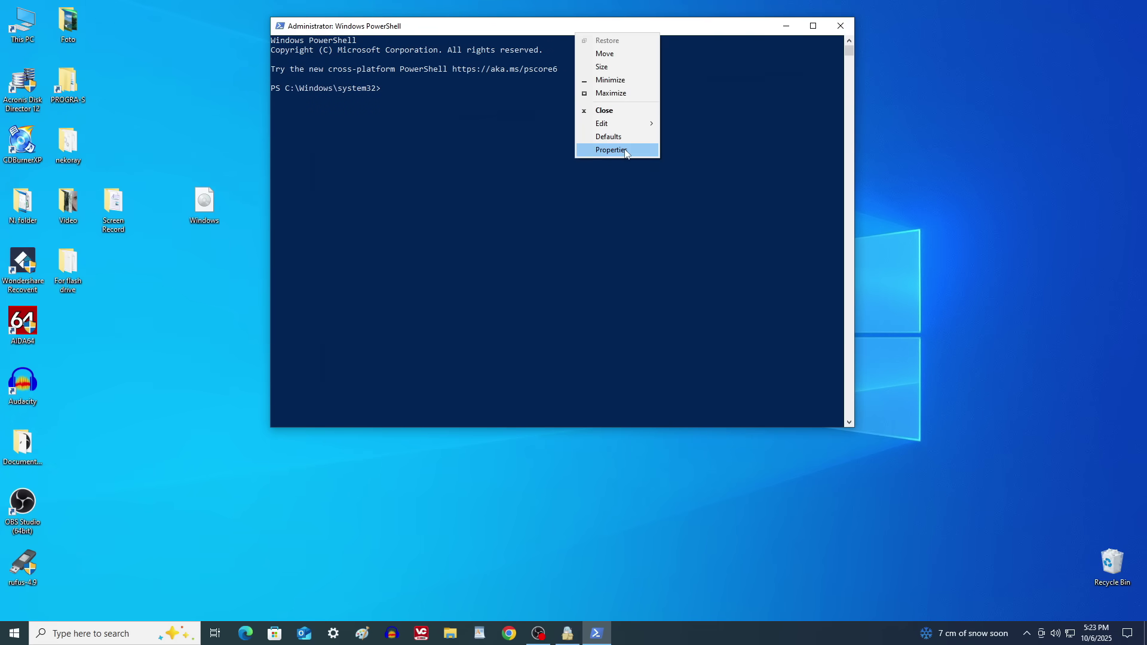
click(604, 151)
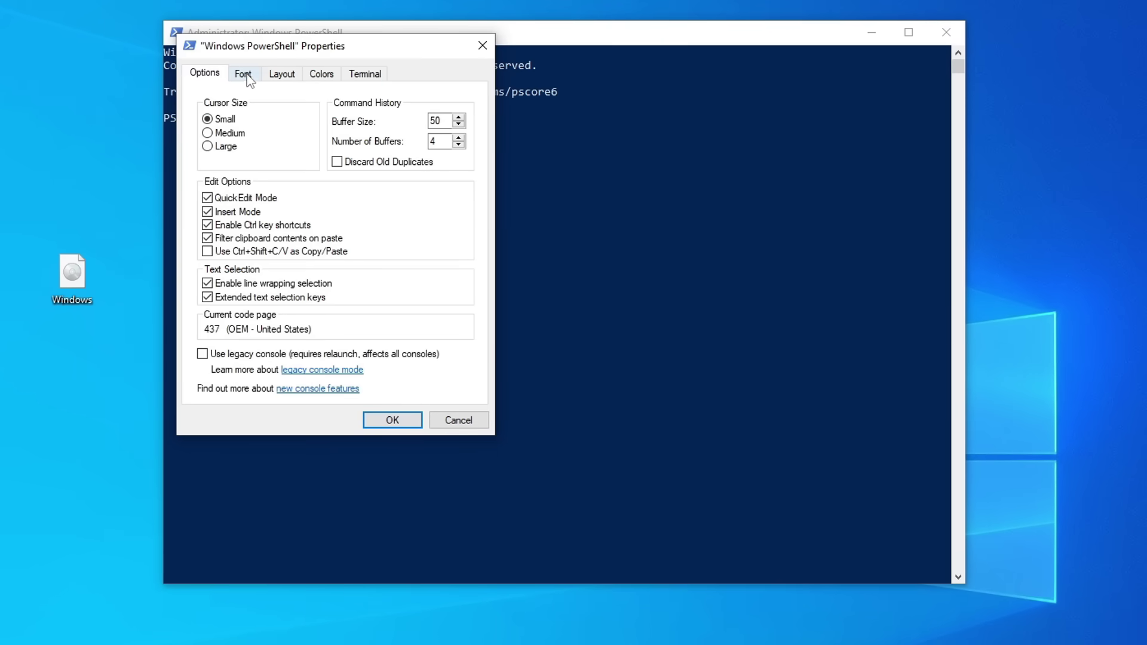
click(270, 69)
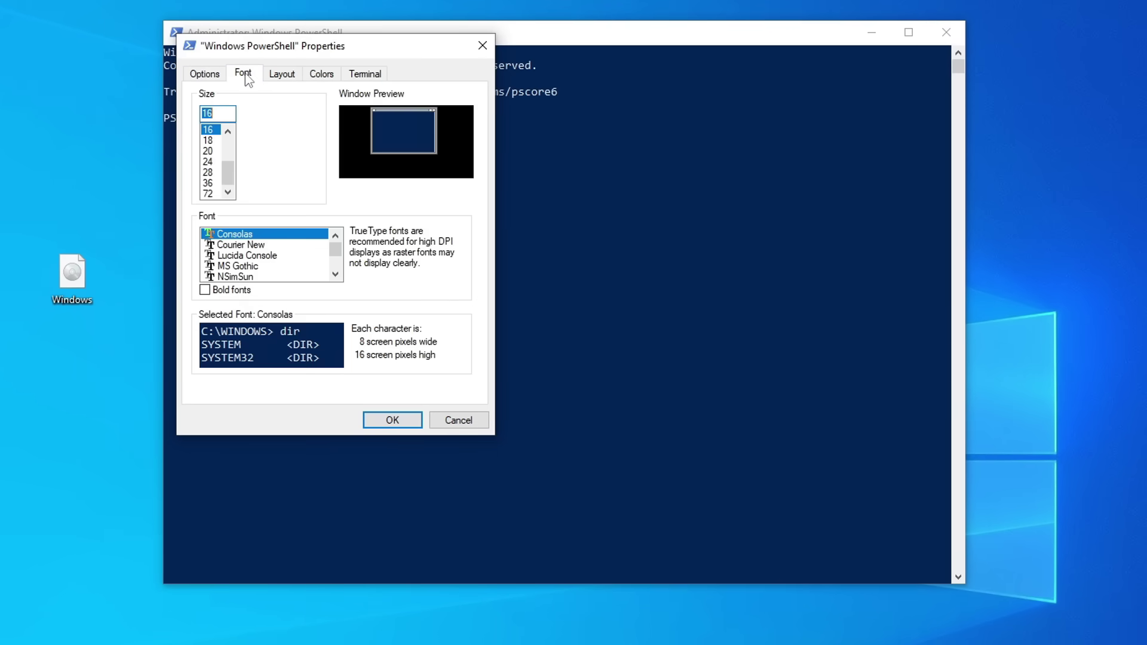
click(210, 152)
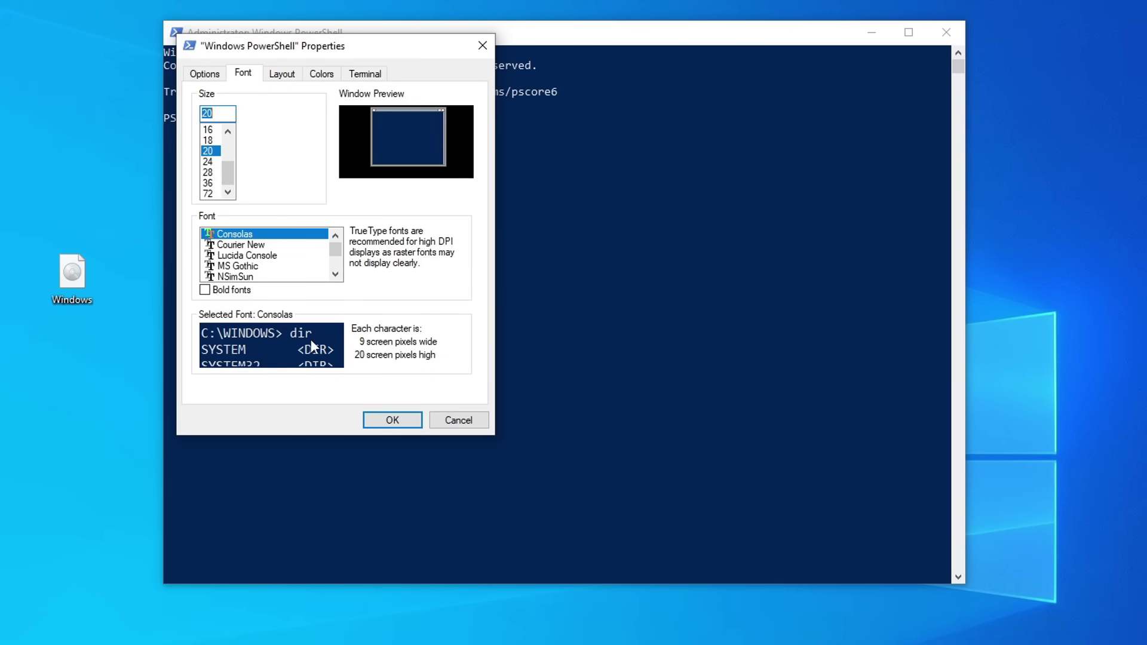
click(404, 421)
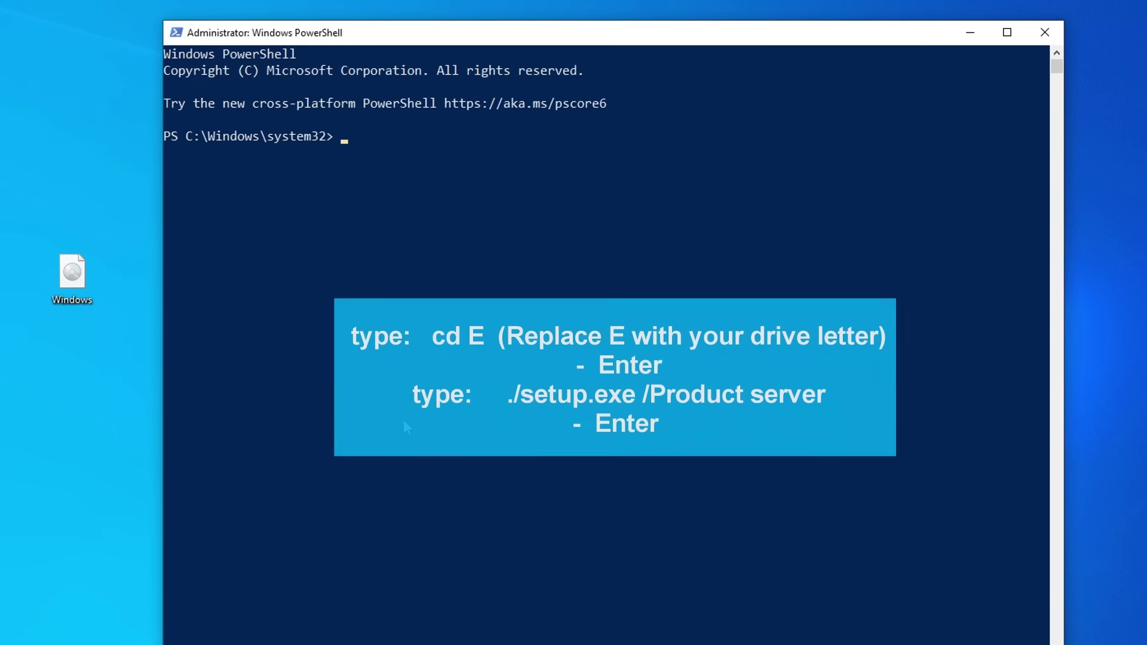
- Switch PowerShell to drive E:, run ./setup.exe /Product server, and close the PowerShell window
text(cd E:)
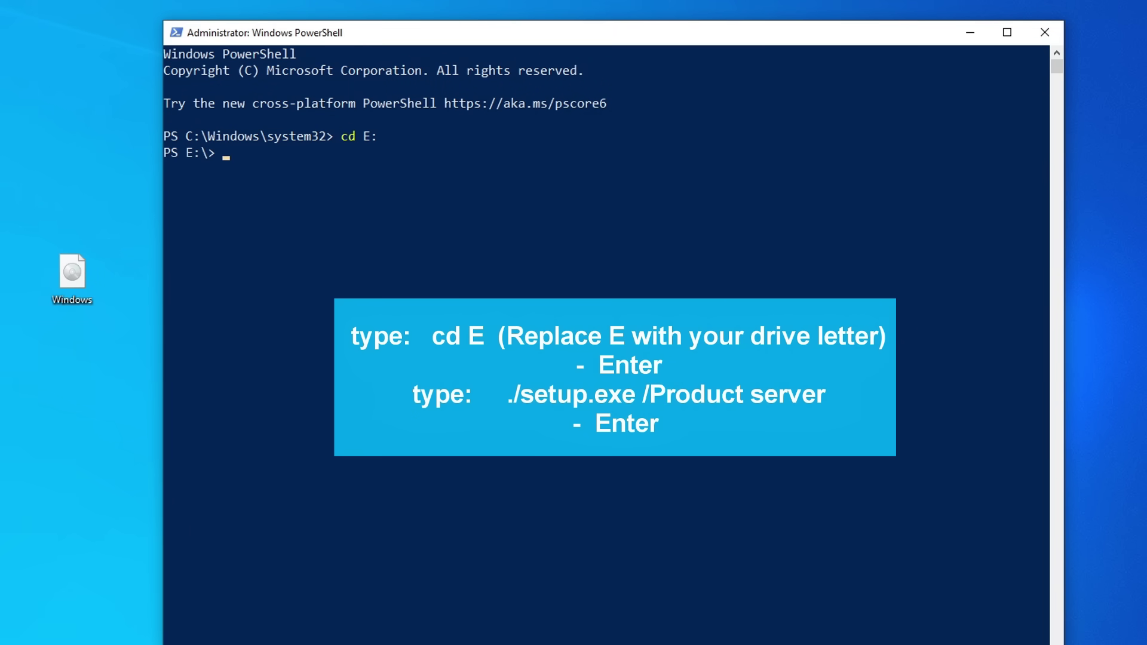
text(./setup.exe /Product)
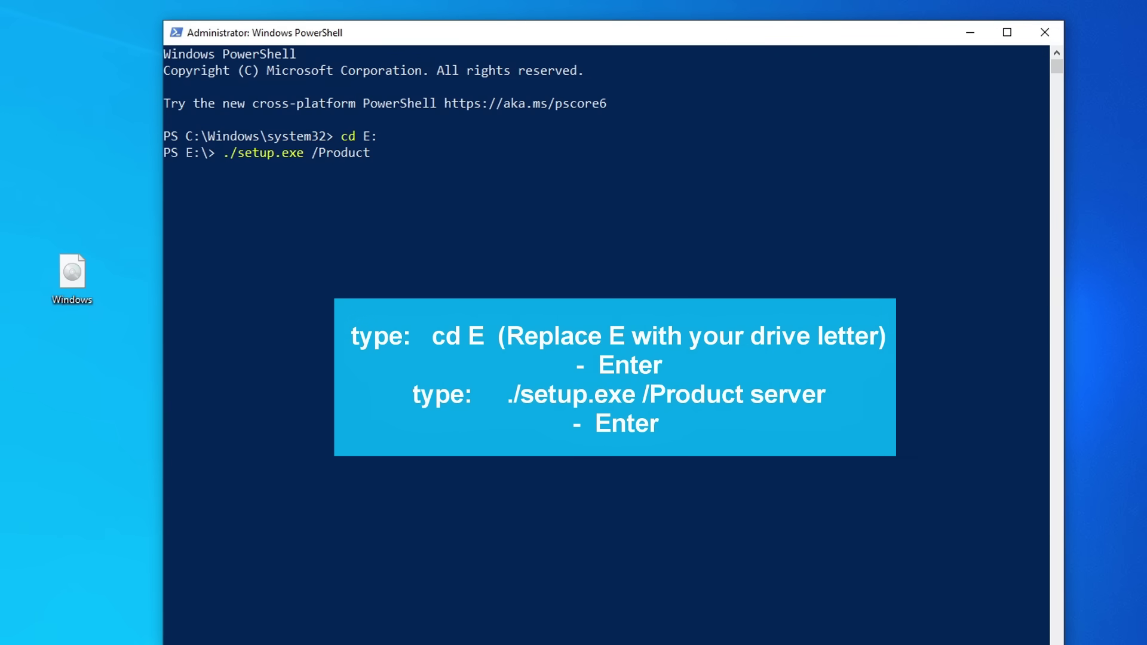
text( server)
key(Return)
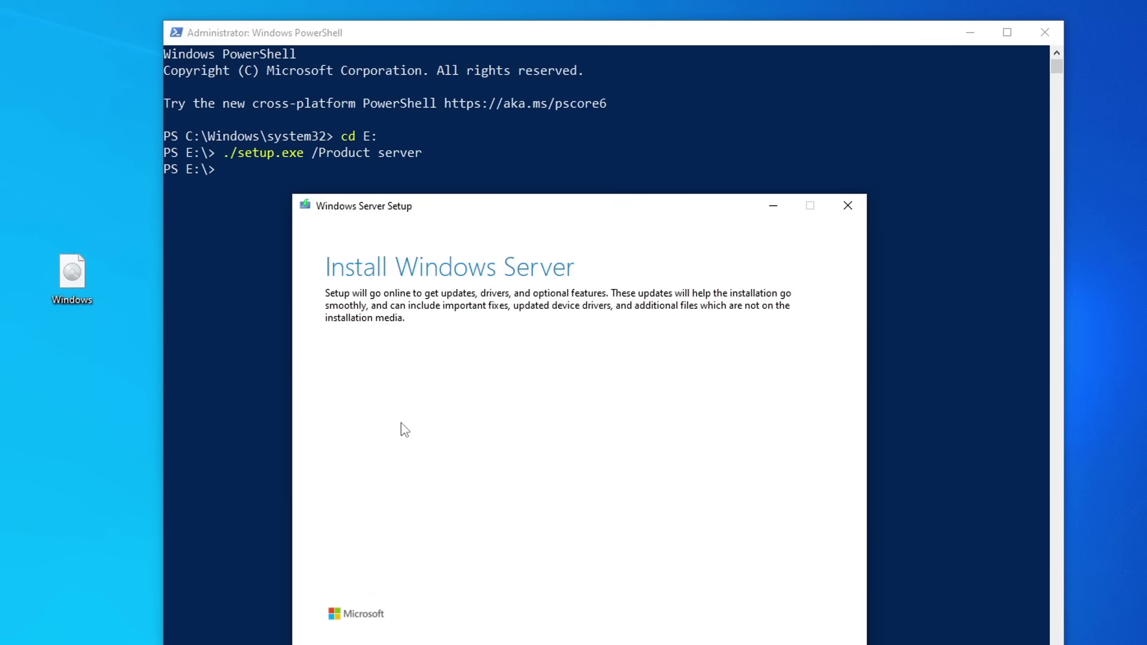
click(1045, 33)
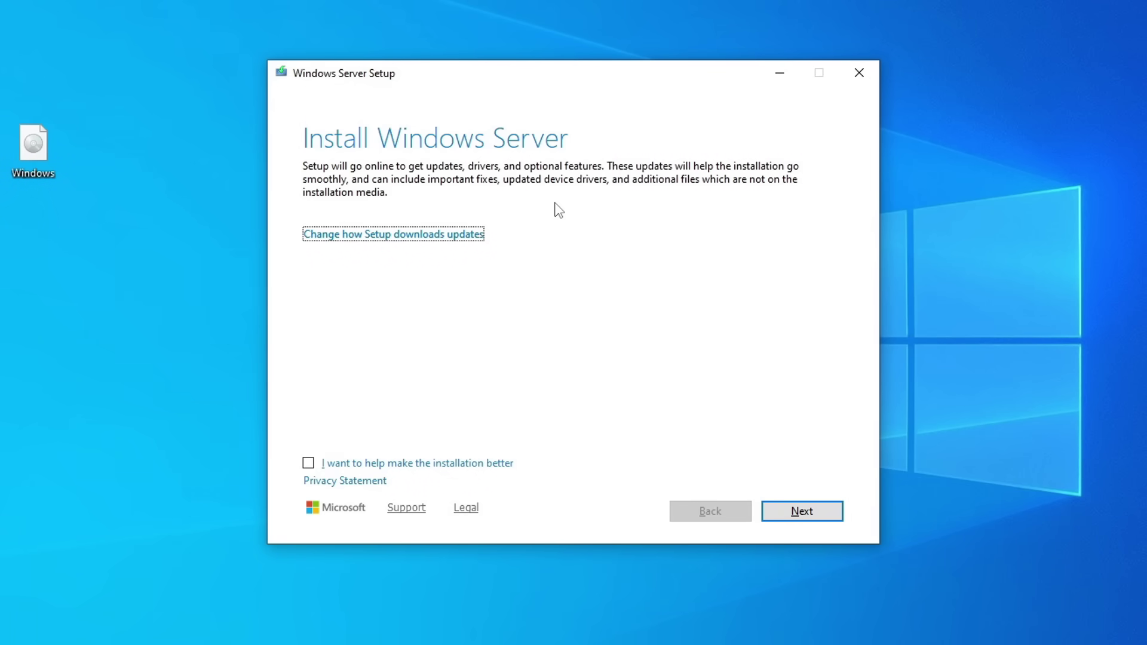
- Accept the setup license terms and start the Windows 11 Pro installation with Nothing chosen as what to keep
click(792, 513)
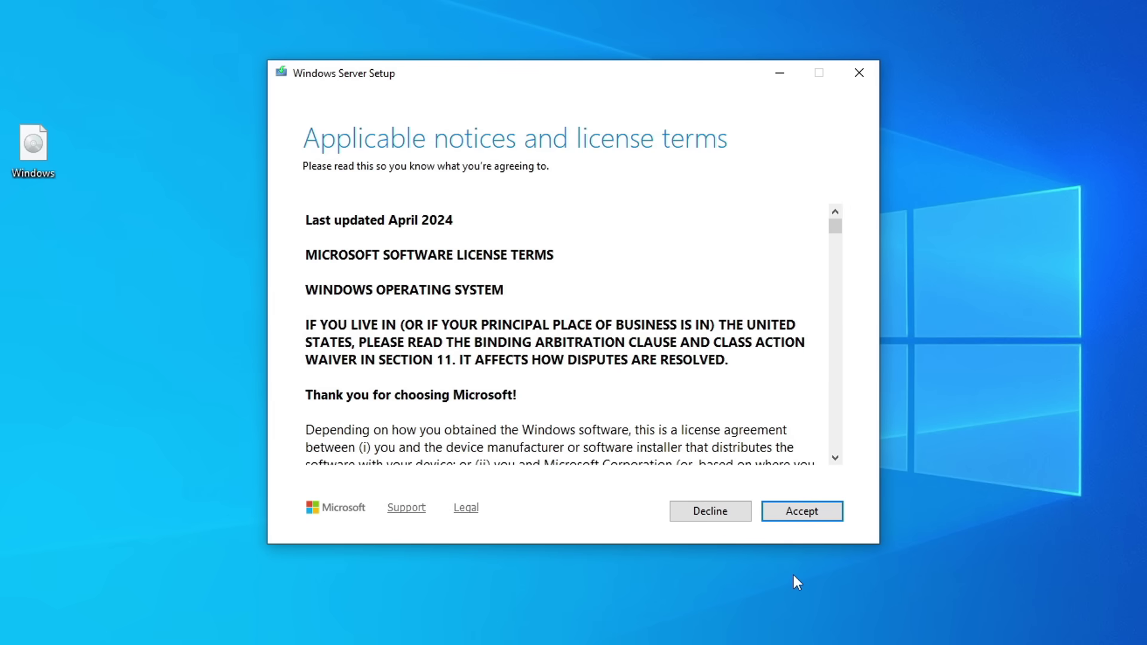
click(827, 513)
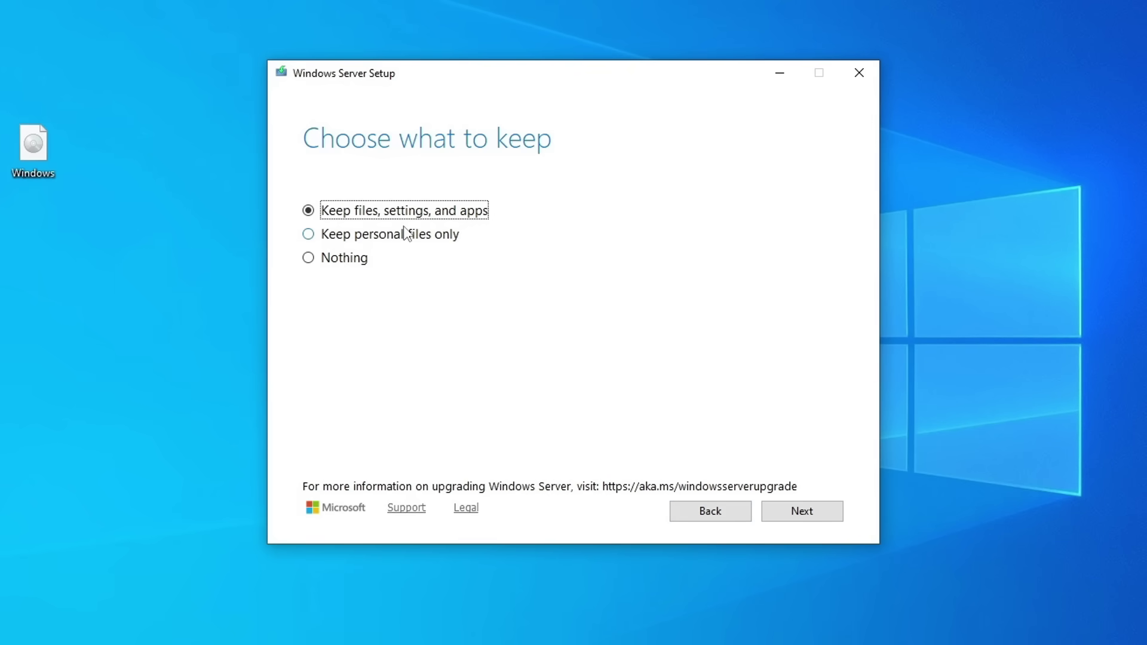
click(307, 234)
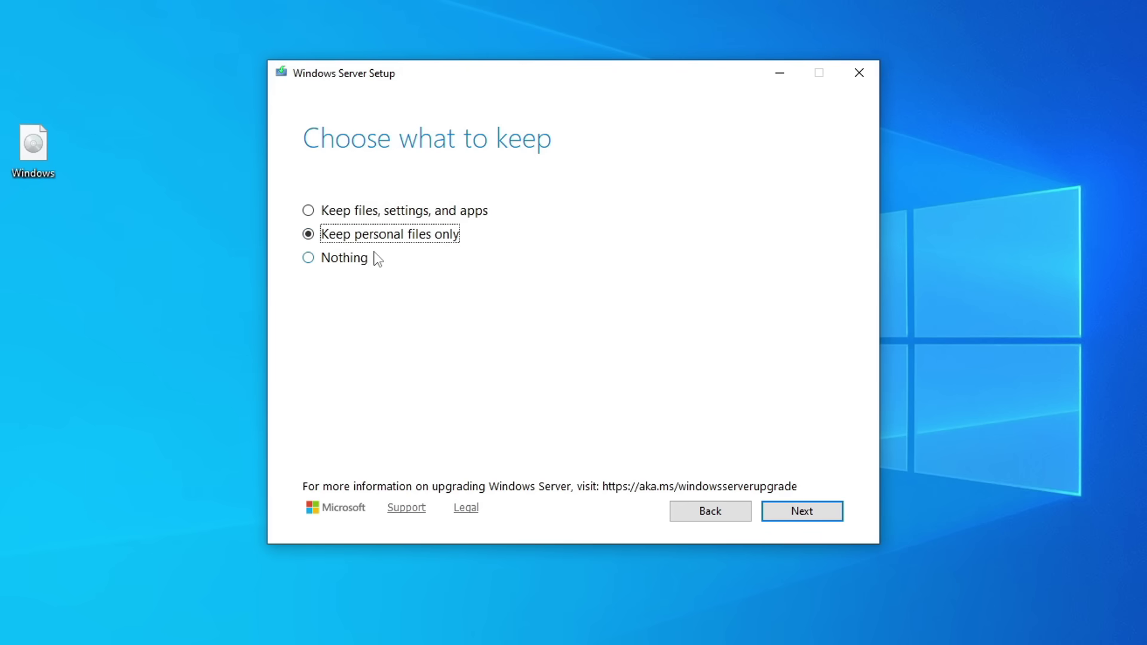
click(308, 259)
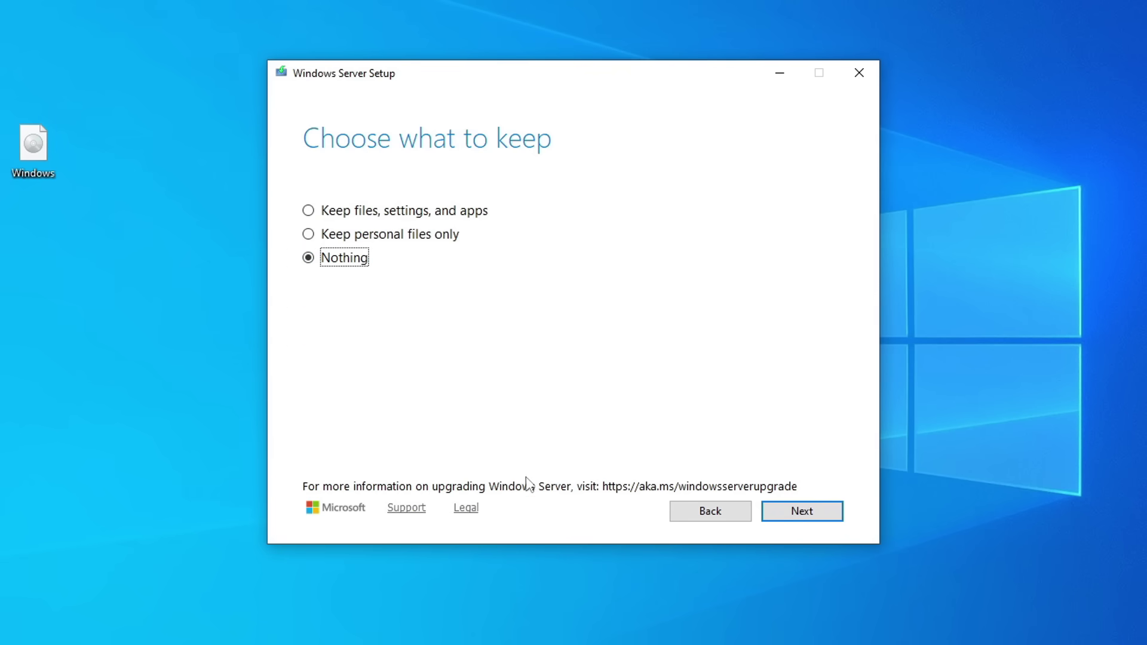
click(822, 516)
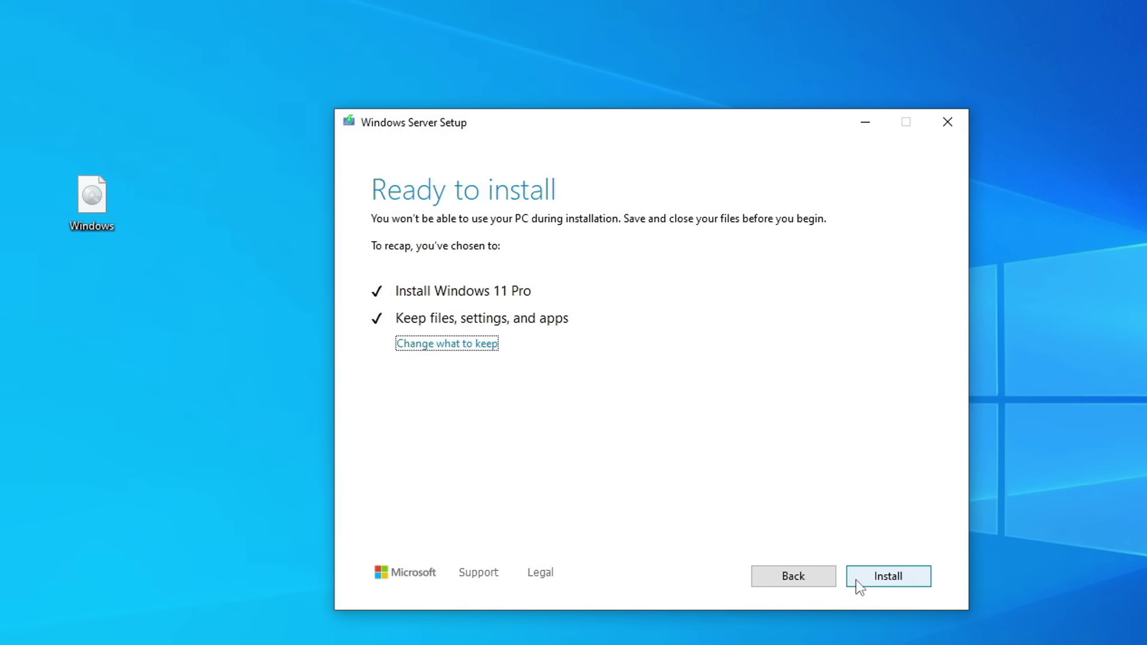
click(860, 585)
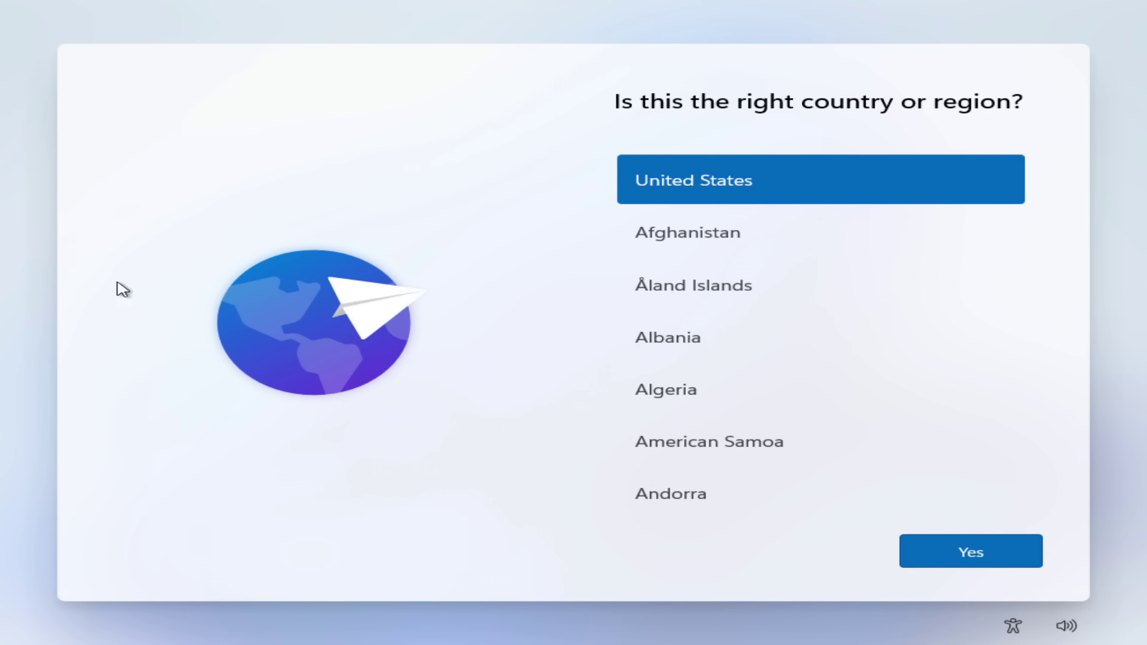
- Confirm United States and the US keyboard without a second layout, and skip naming the device
click(942, 562)
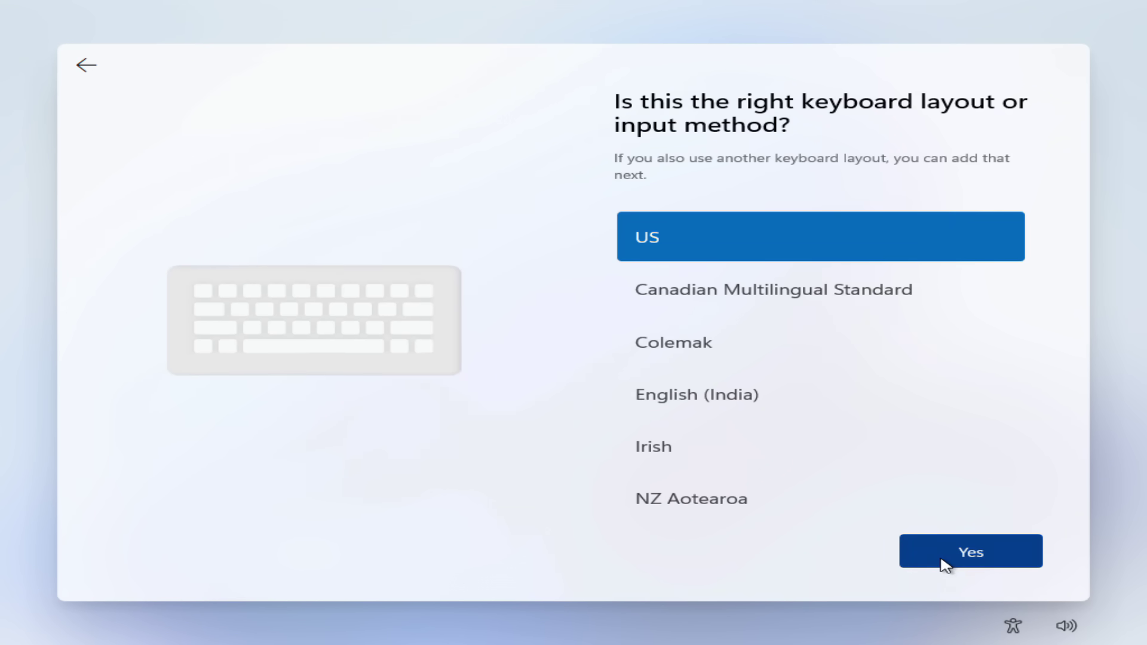
click(943, 561)
click(923, 559)
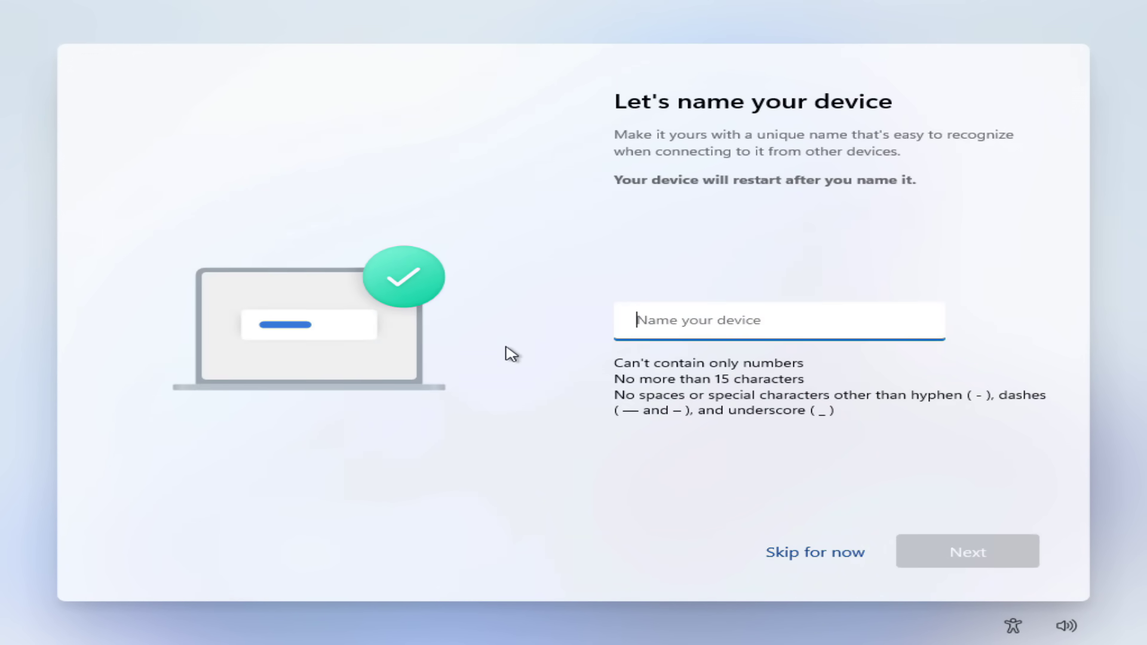
click(817, 560)
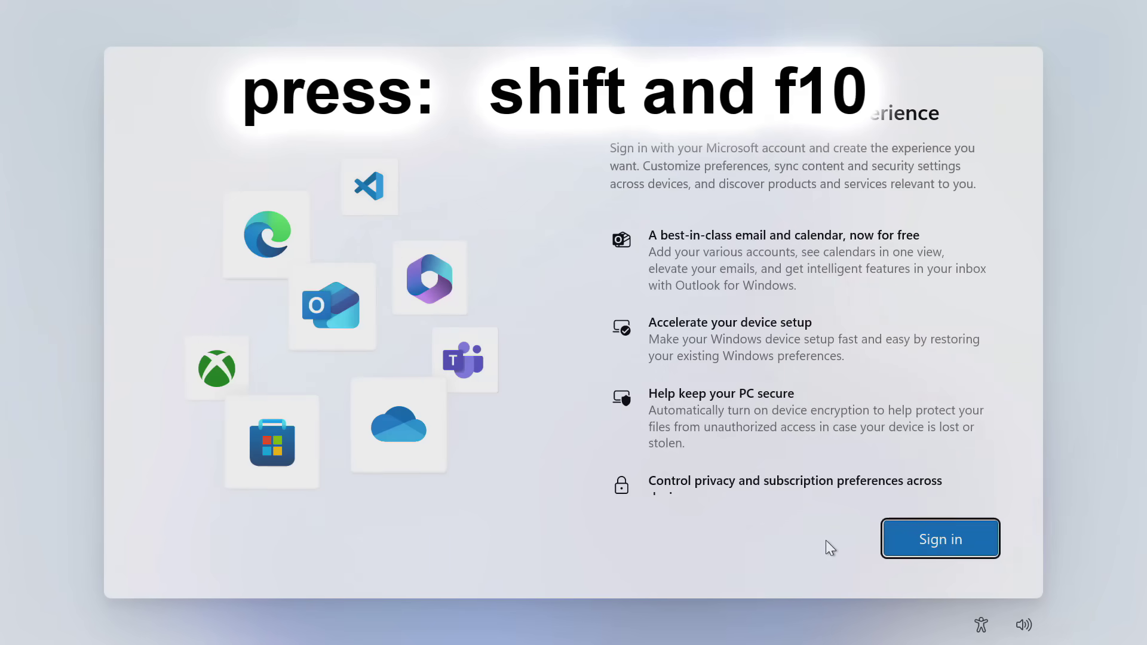
- Open a command prompt over the Microsoft account sign-in page and run oobe\bypassnro
key(shift+F10)
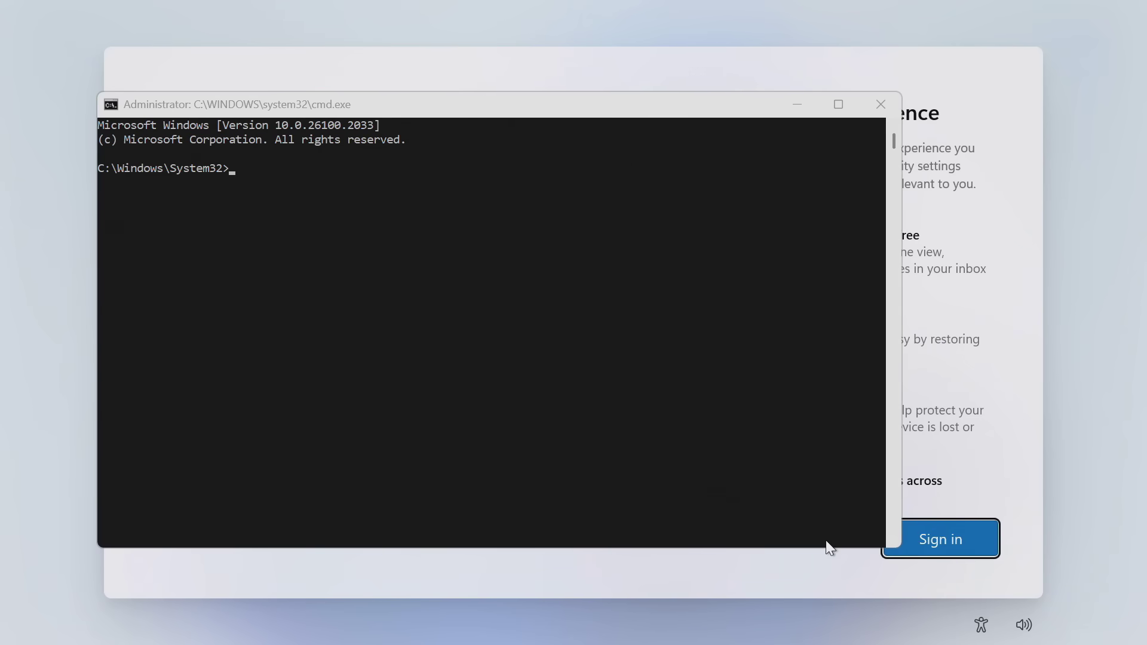
drag(401, 105, 482, 109)
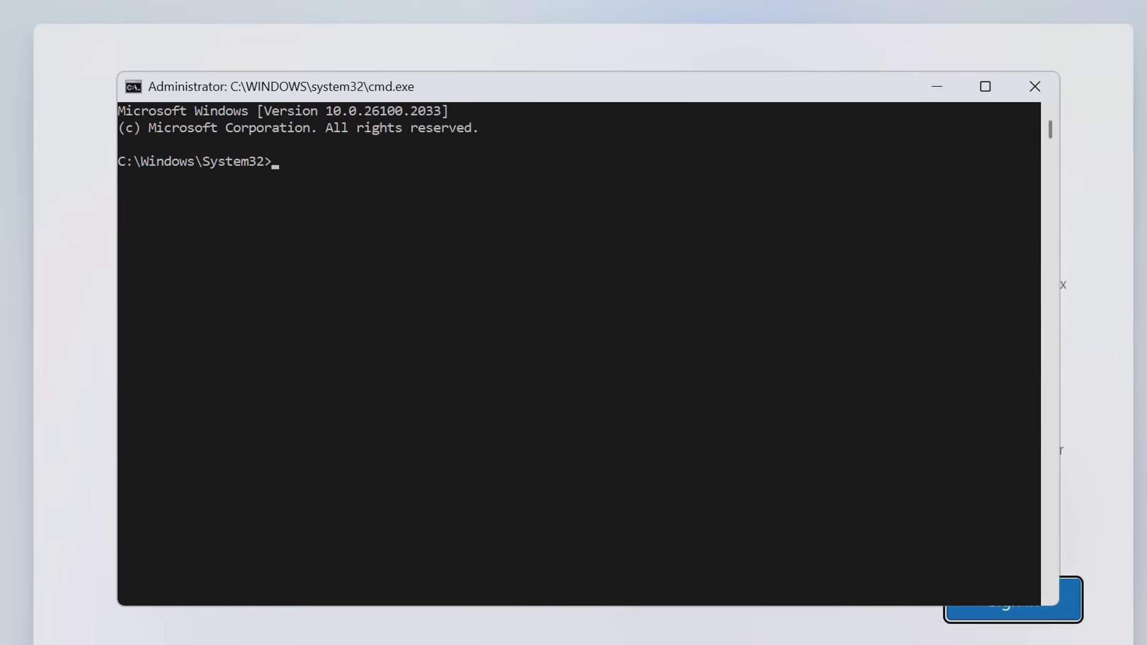
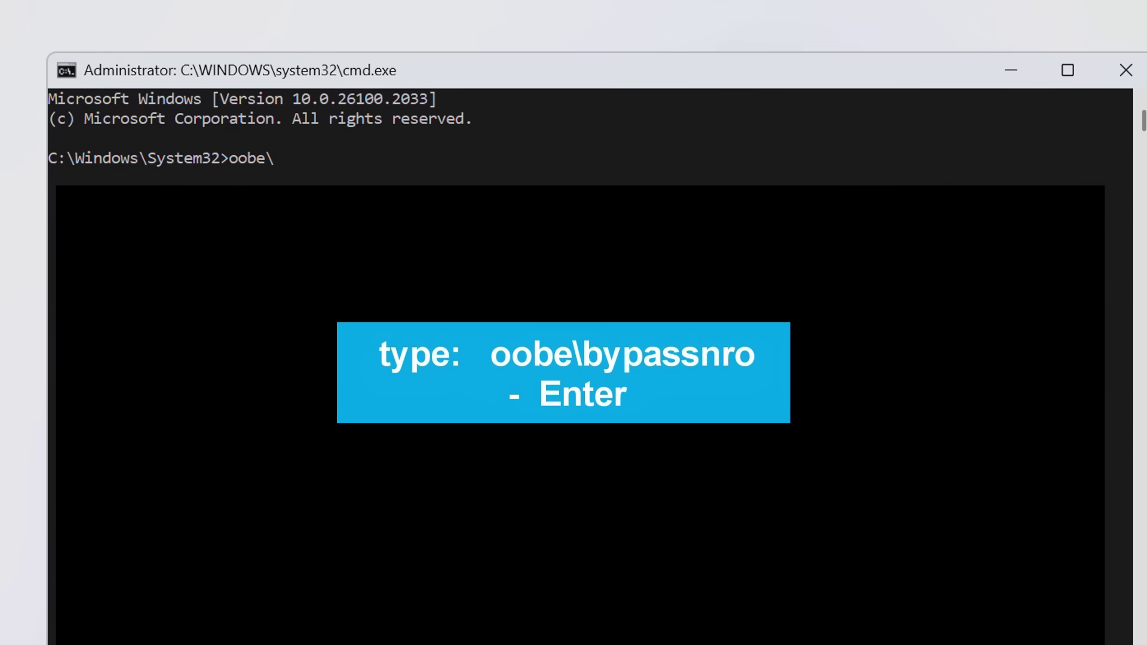
text(assnro)
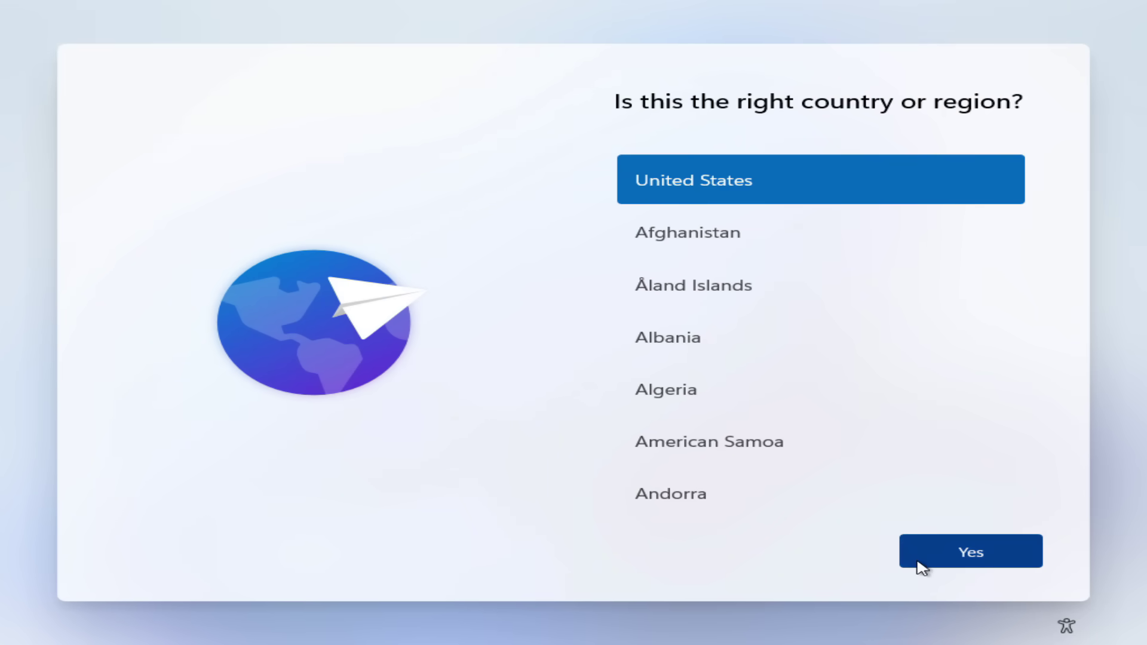
- Confirm United States and the US keyboard again, and continue the setup without an internet connection
click(917, 564)
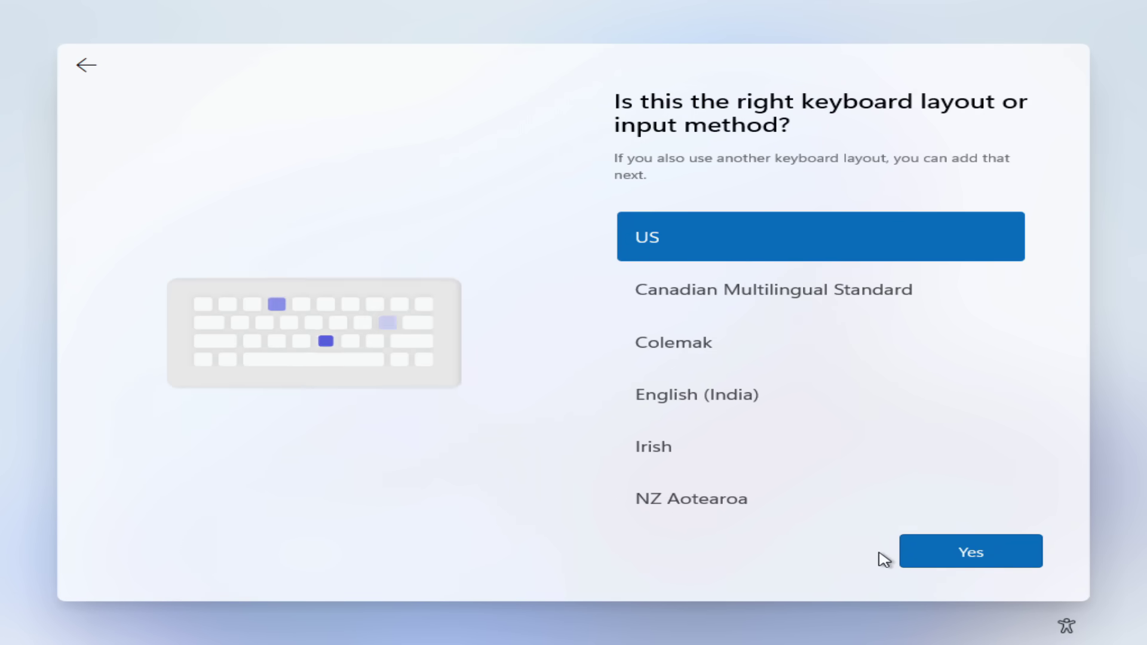
click(925, 561)
click(925, 557)
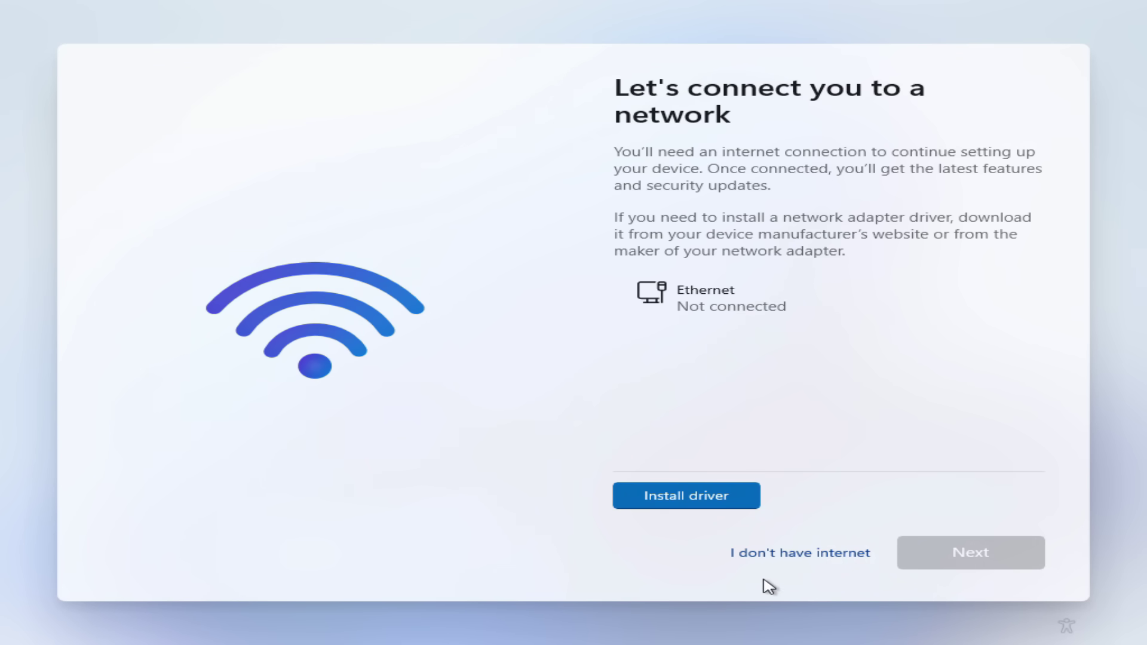
click(810, 556)
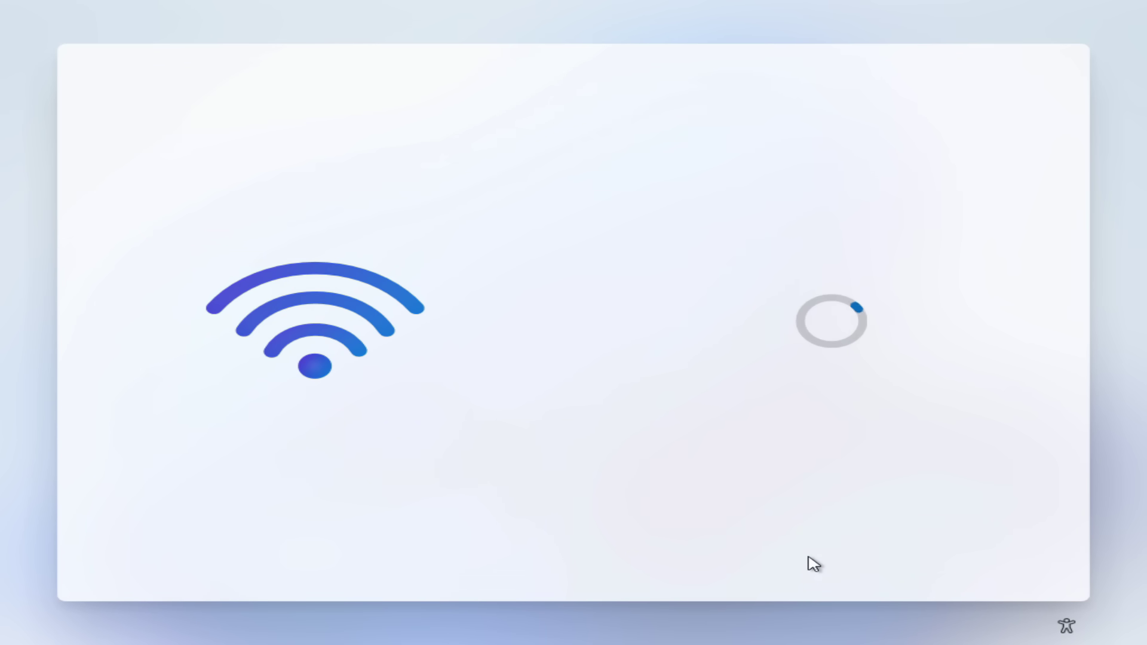
- Create a local account named User and leave its password blank
text(User)
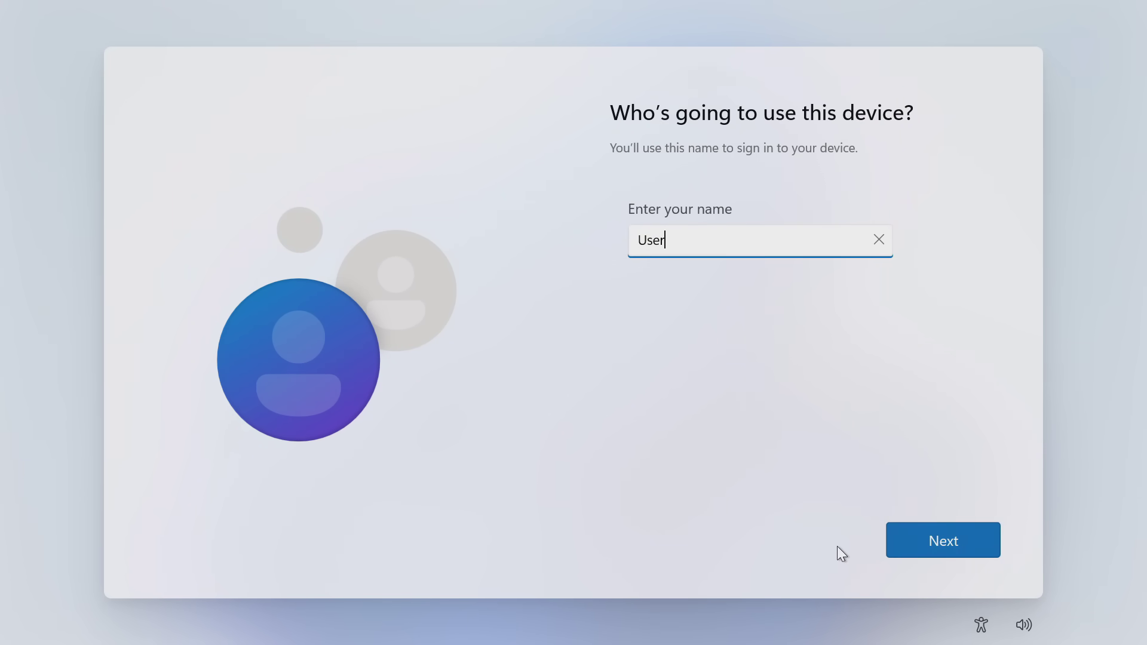
click(903, 542)
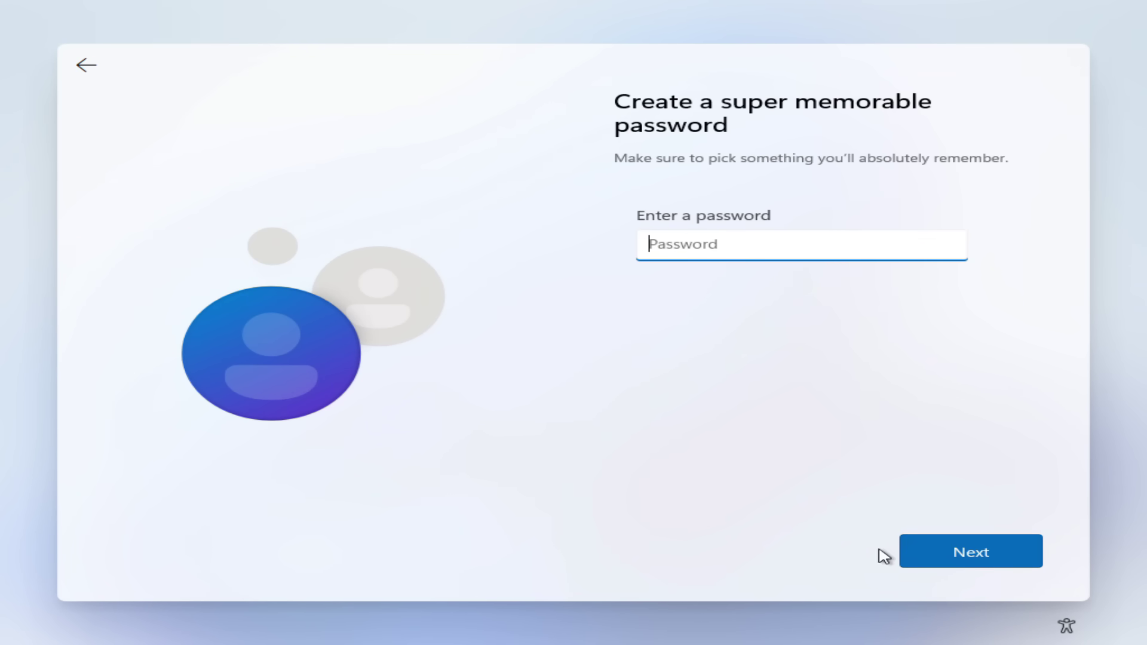
click(921, 561)
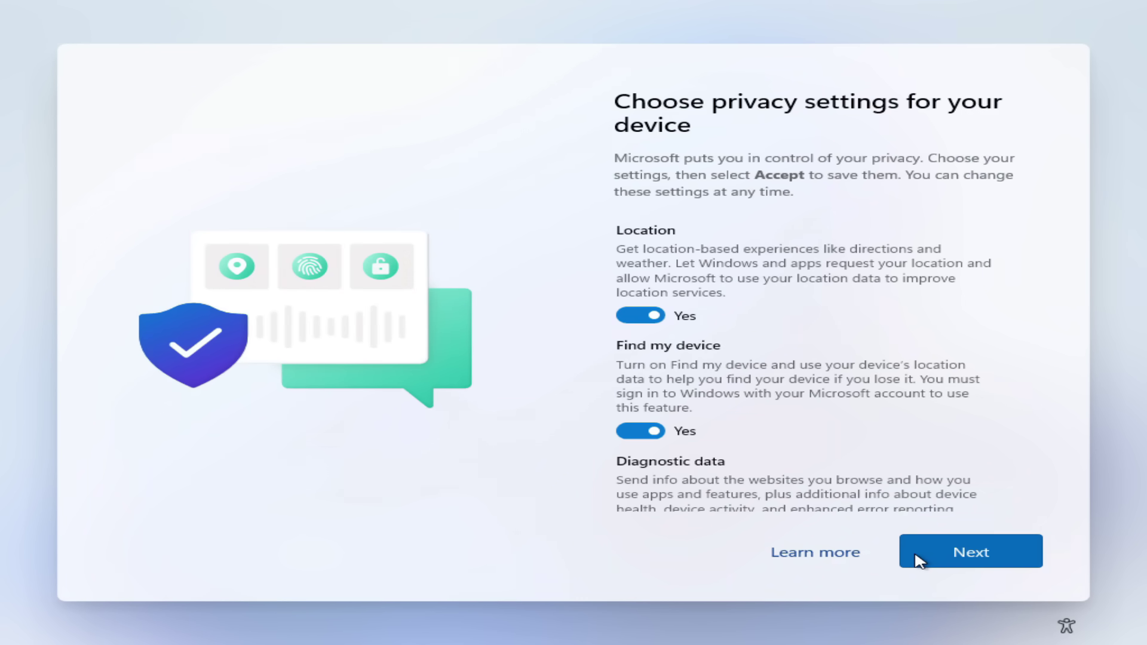
- Go through the device privacy settings and accept them with their default choices
click(921, 561)
click(921, 560)
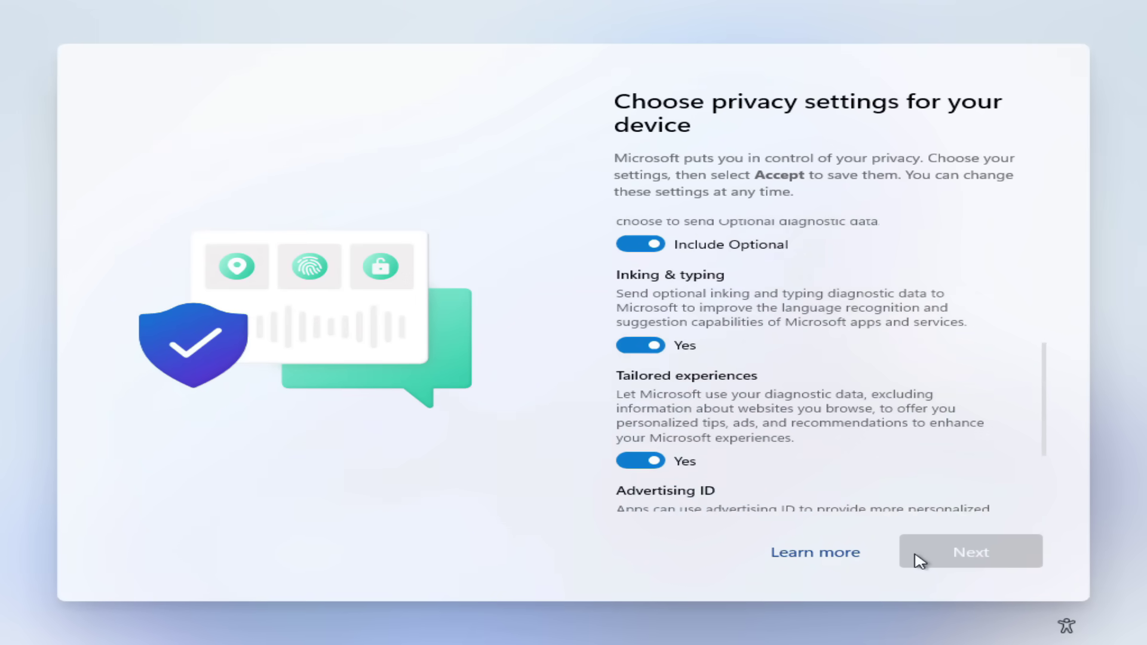
click(919, 561)
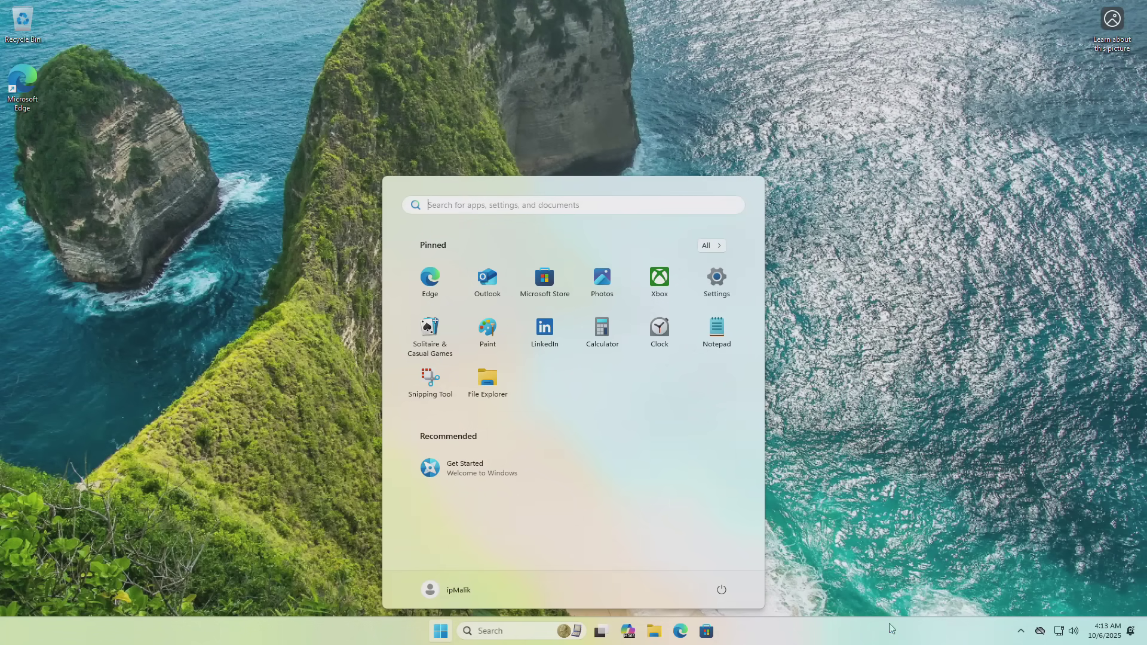
- Open the System About page in Settings and check the device and Windows specifications
click(719, 287)
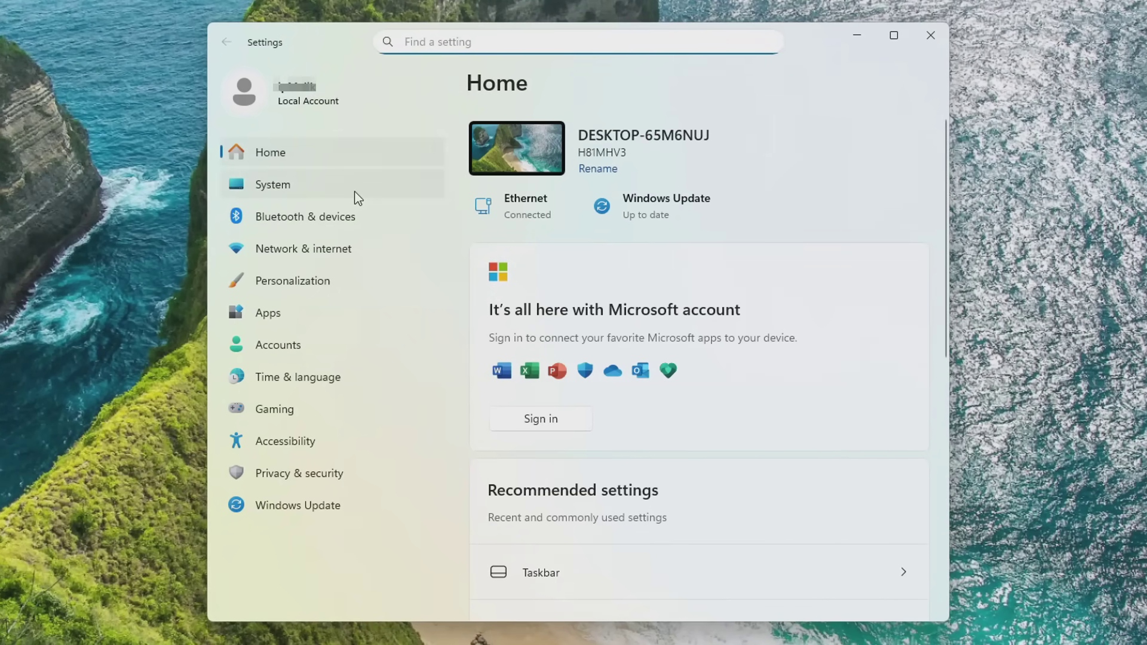
click(357, 190)
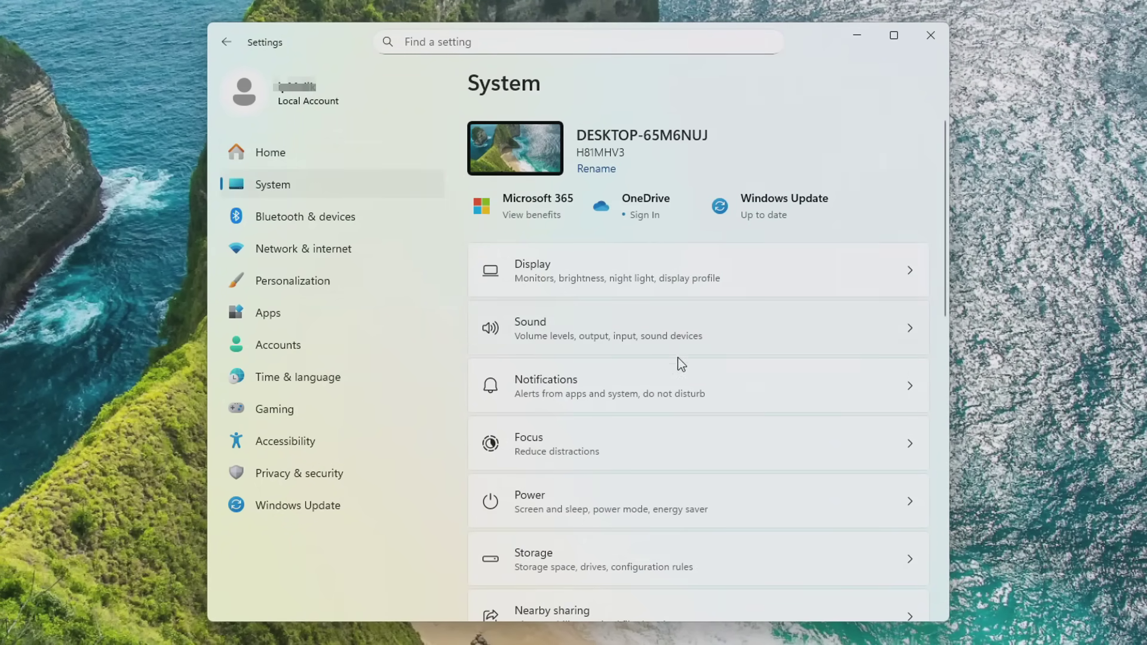
scroll(688, 377, down, 2)
scroll(687, 378, down, 10)
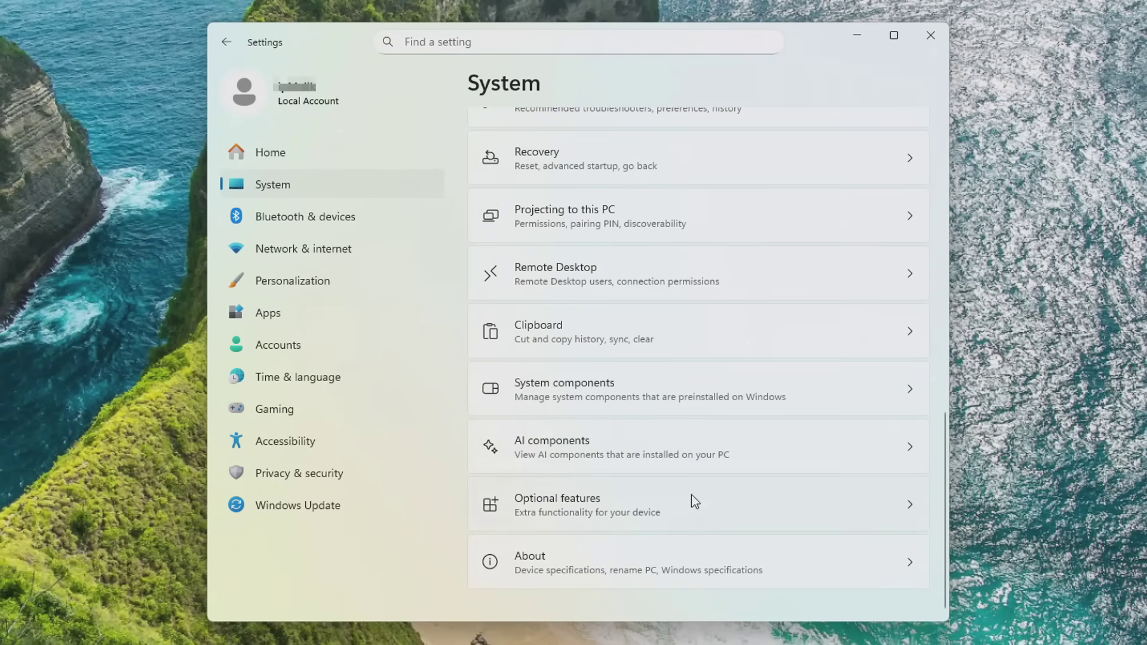
click(615, 559)
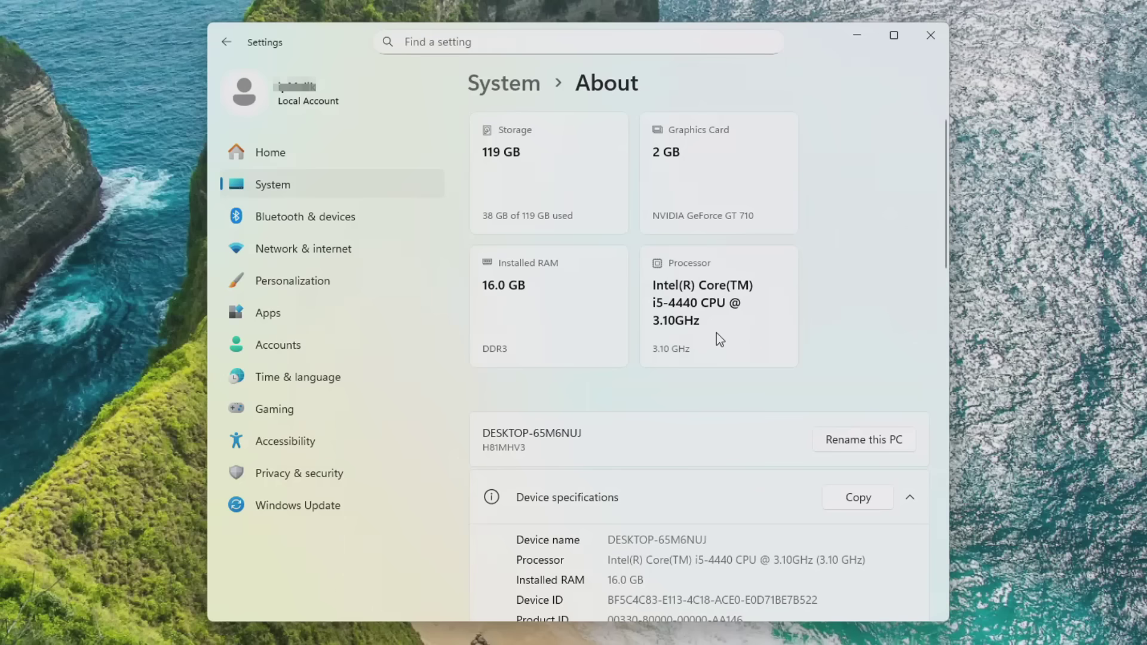
scroll(714, 333, down, 12)
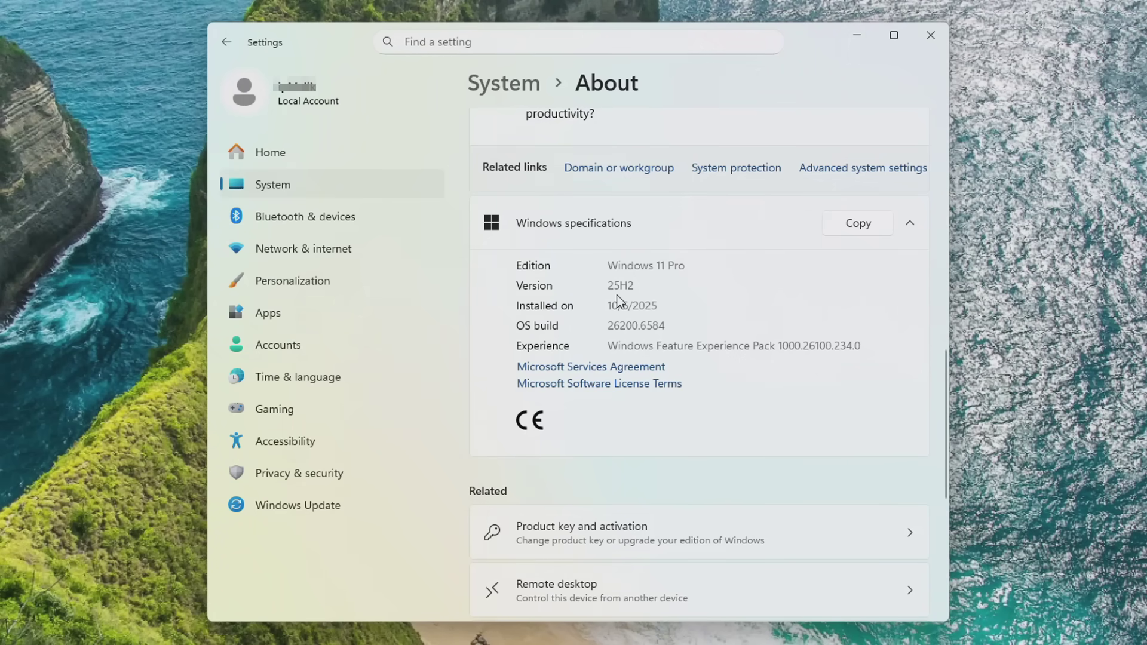
- Open the System Activation page and check the Windows activation state
click(333, 185)
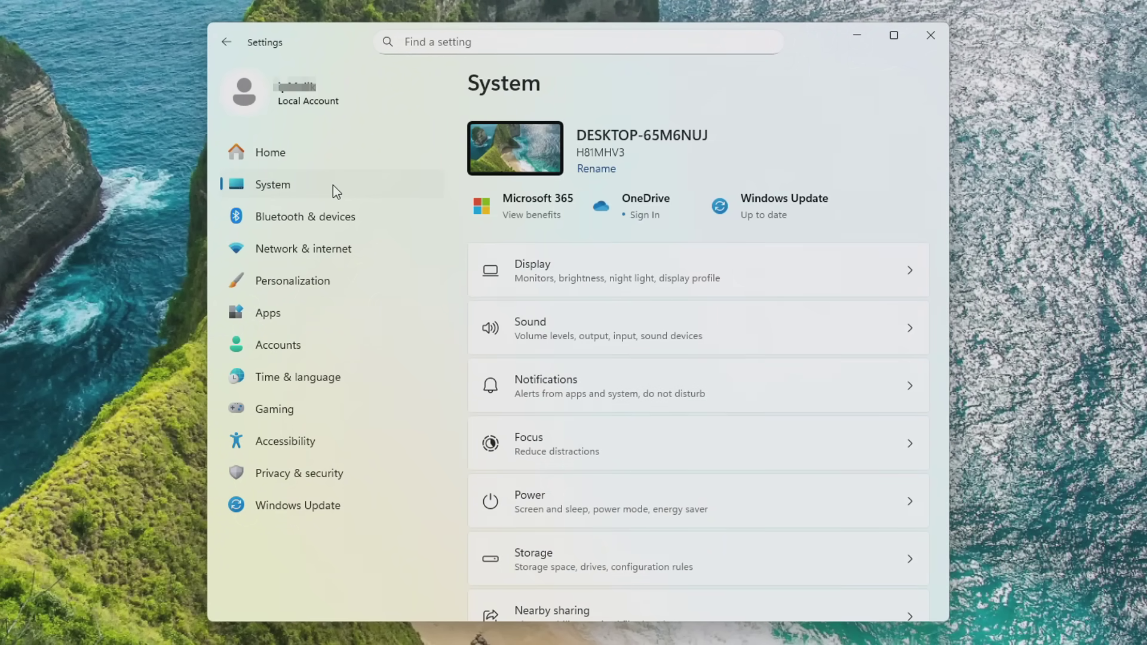
scroll(827, 315, down, 5)
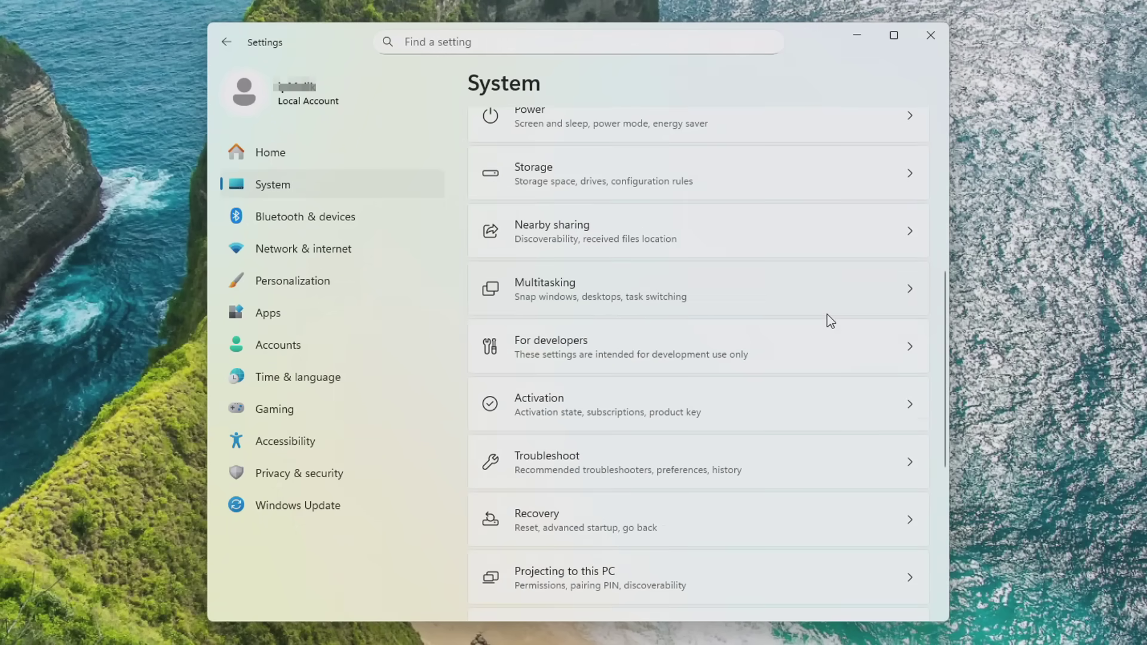
scroll(828, 315, down, 3)
click(622, 247)
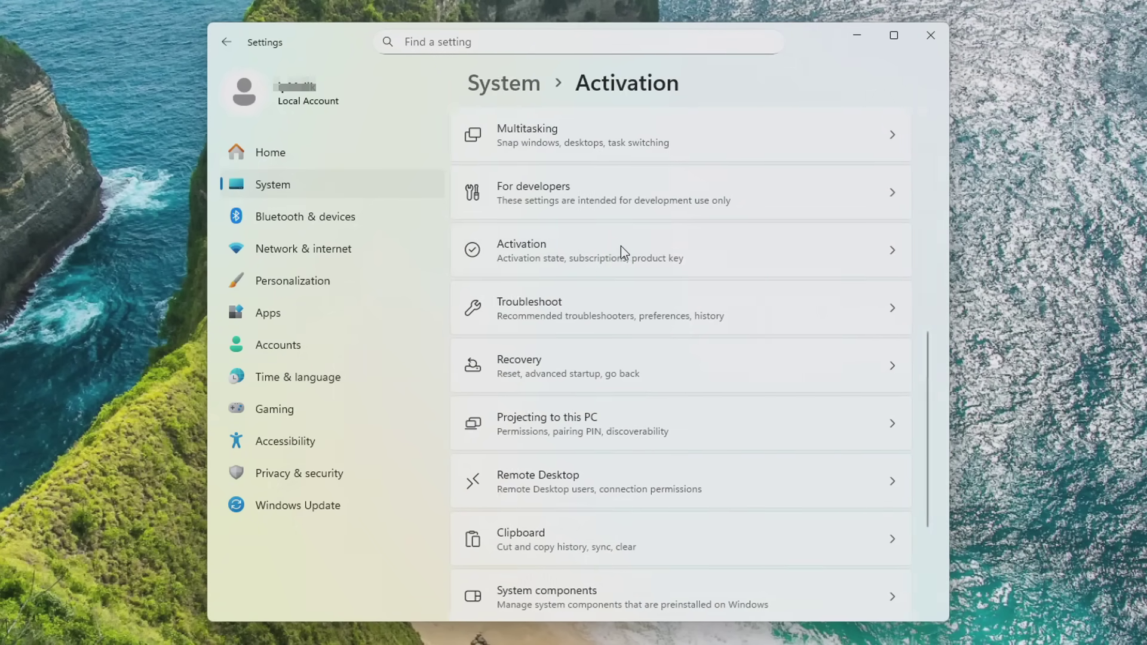
click(693, 244)
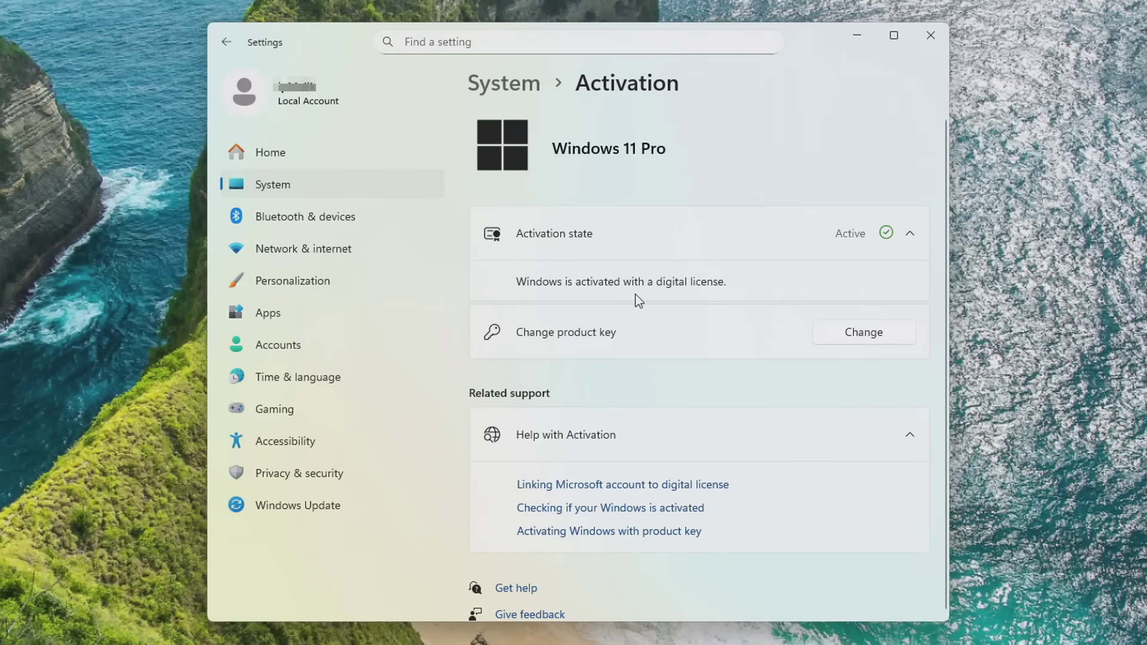
- Check for new updates in Windows Update and close Settings
click(309, 506)
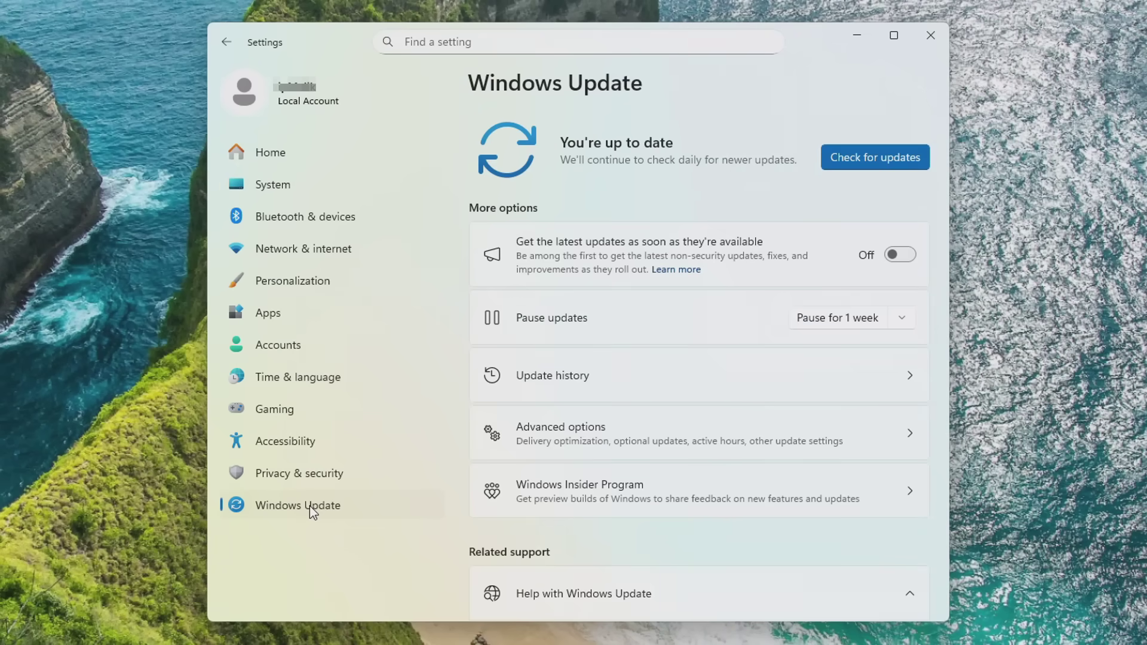
click(854, 168)
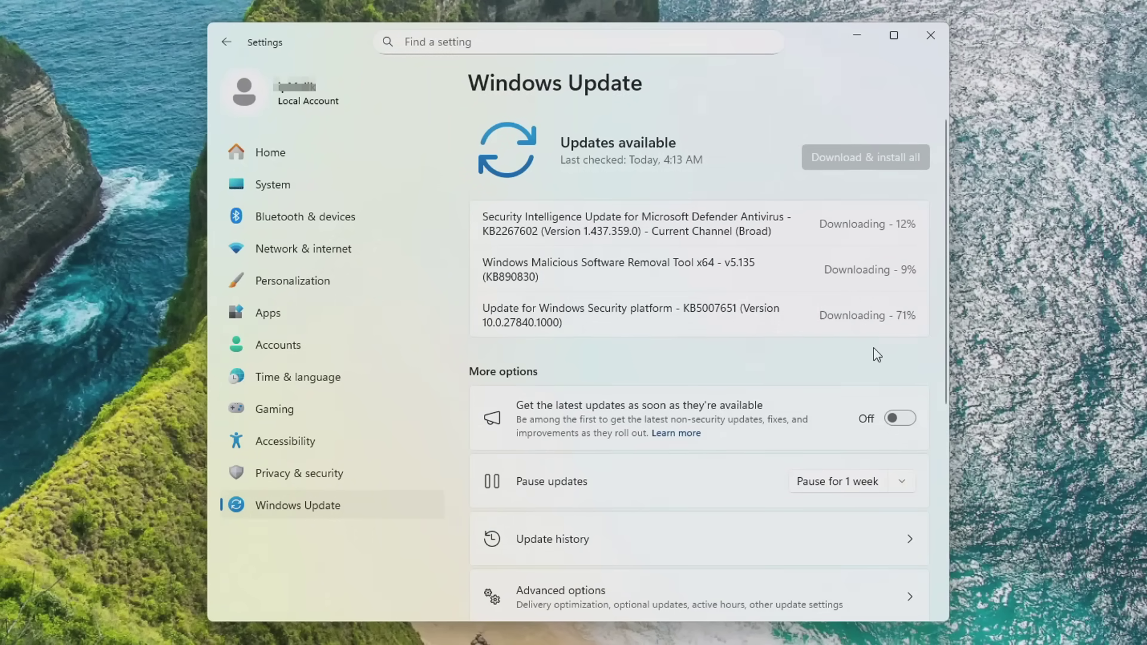
click(931, 36)
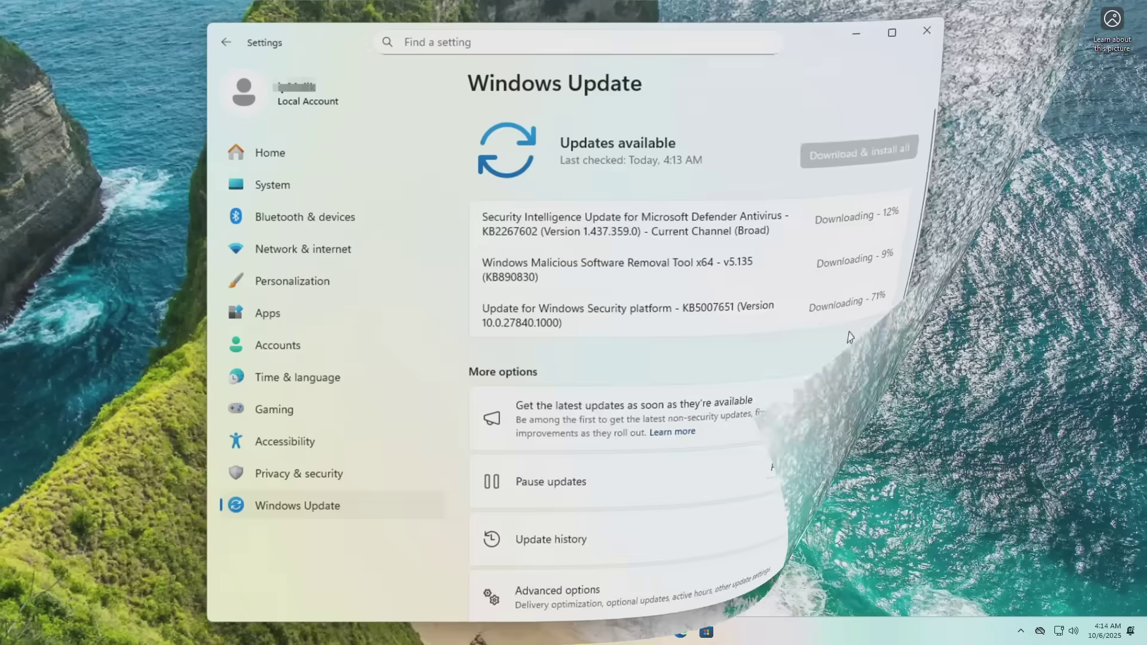